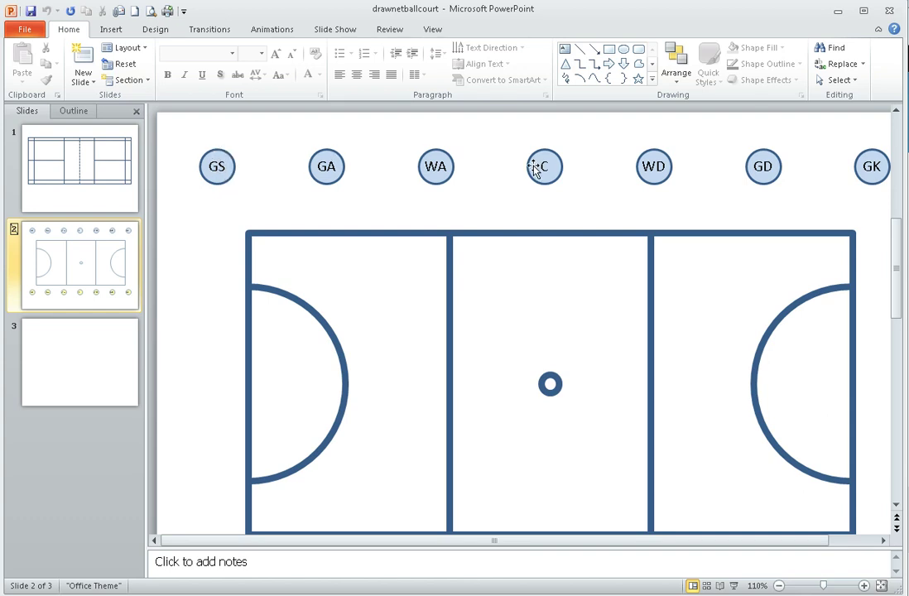
- Switch to the blank third slide and zoom out to 80% so the whole slide fits
{"action": "left_click", "coordinate": [85, 371]}
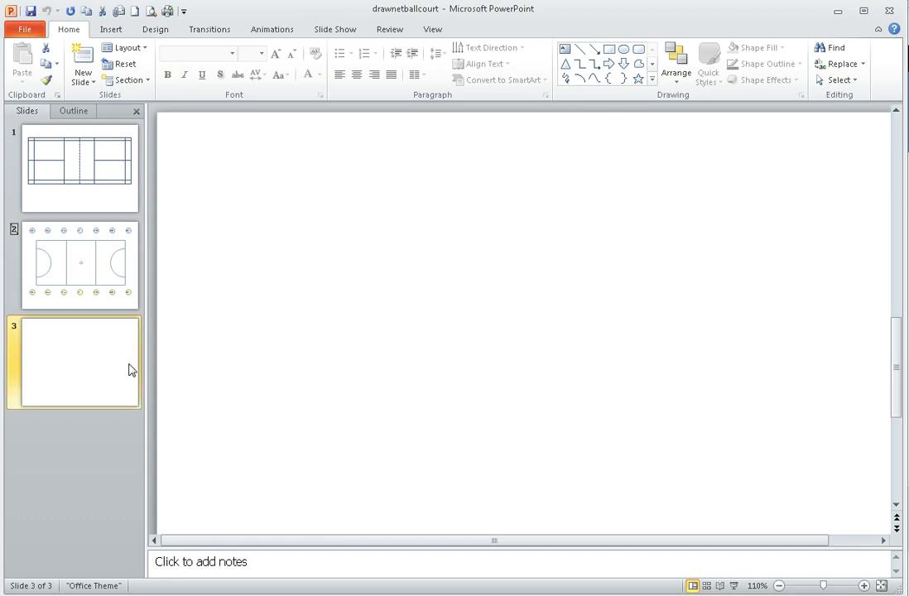
{"action": "left_click", "coordinate": [780, 586]}
{"action": "left_click", "coordinate": [779, 585]}
{"action": "left_click", "coordinate": [779, 585]}
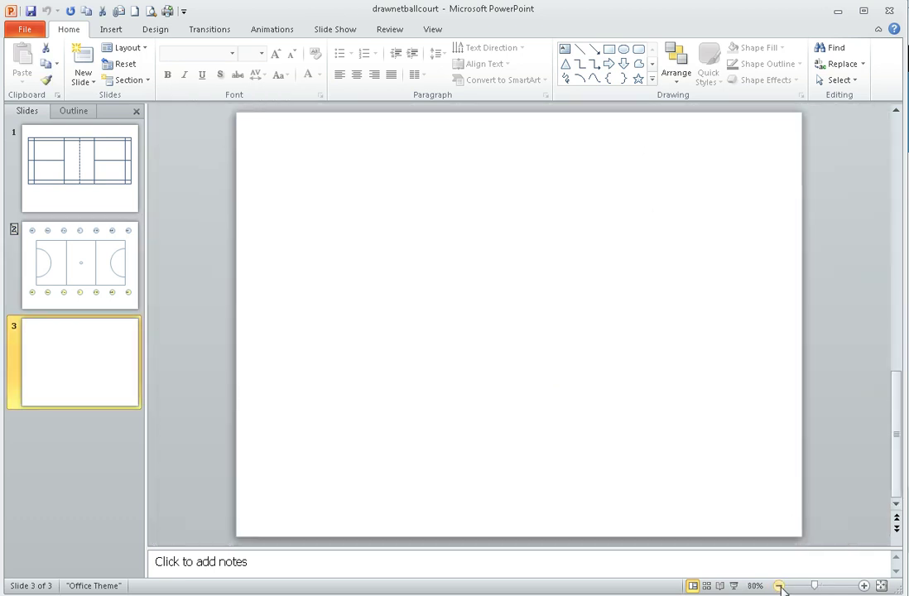
{"action": "left_click", "coordinate": [125, 47]}
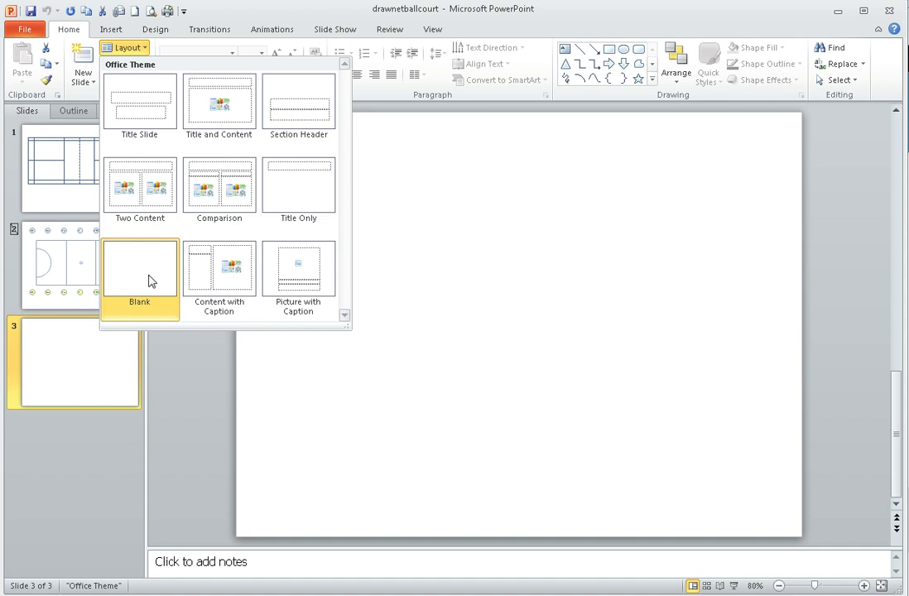
{"action": "left_click", "coordinate": [205, 399]}
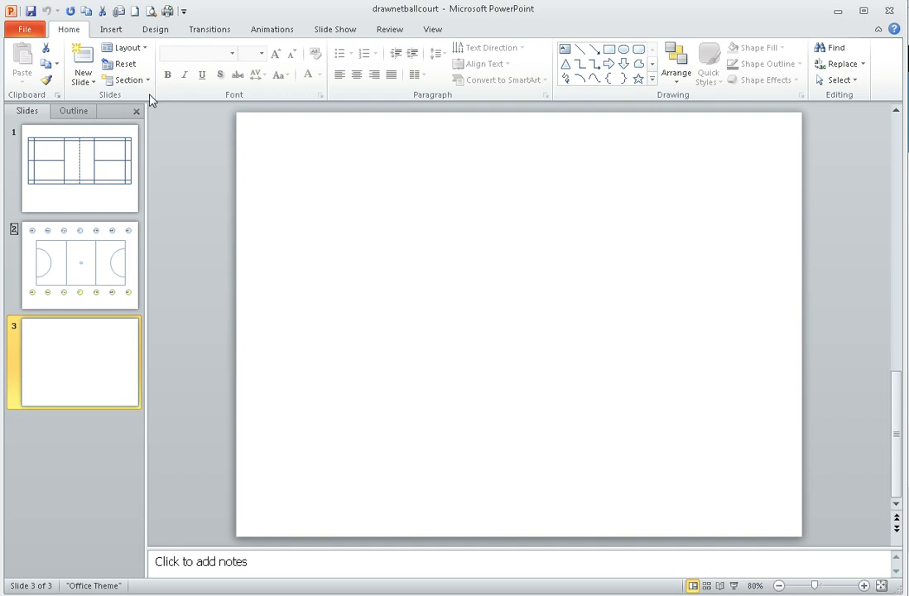
- Draw a small oval circle near the slide's top-left corner and select it
{"action": "left_click", "coordinate": [111, 31]}
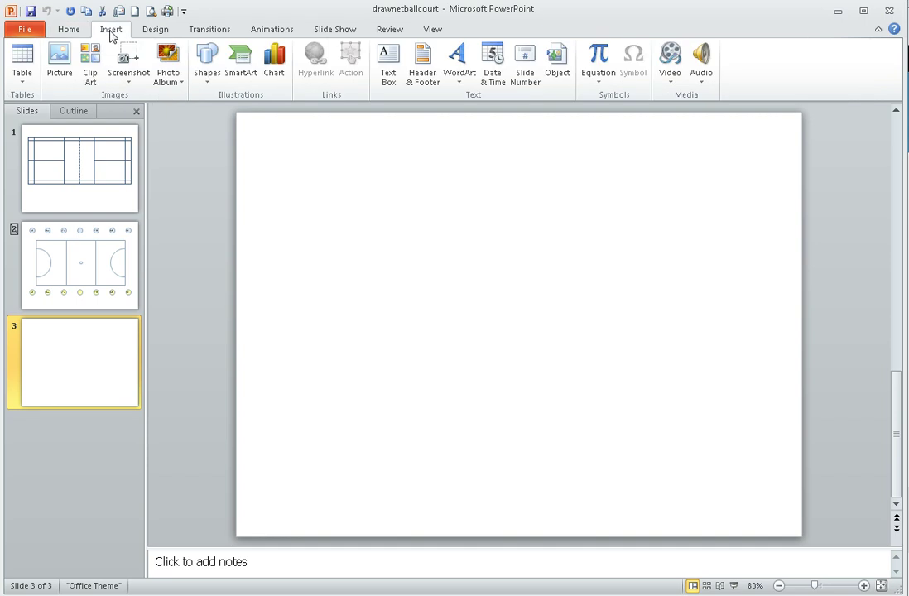
{"action": "left_click", "coordinate": [208, 66]}
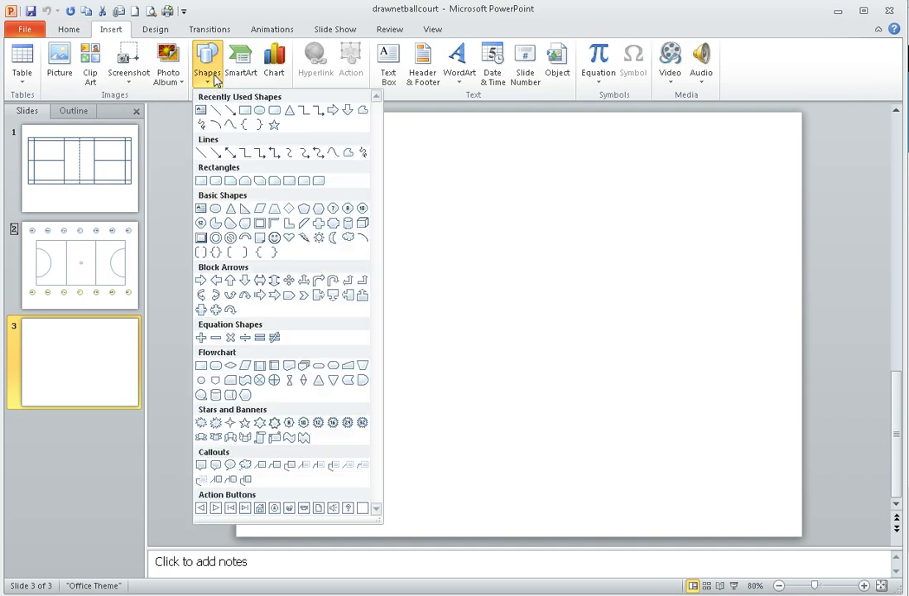
{"action": "left_click", "coordinate": [216, 209]}
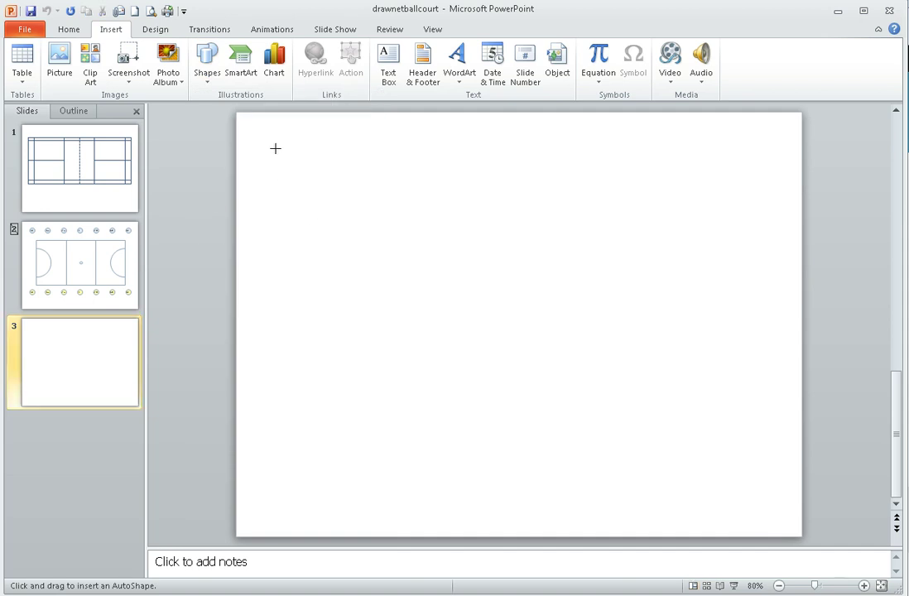
{"action": "left_click_drag", "start_coordinate": [278, 150], "coordinate": [293, 170]}
{"action": "left_click_drag", "start_coordinate": [292, 170], "coordinate": [294, 172]}
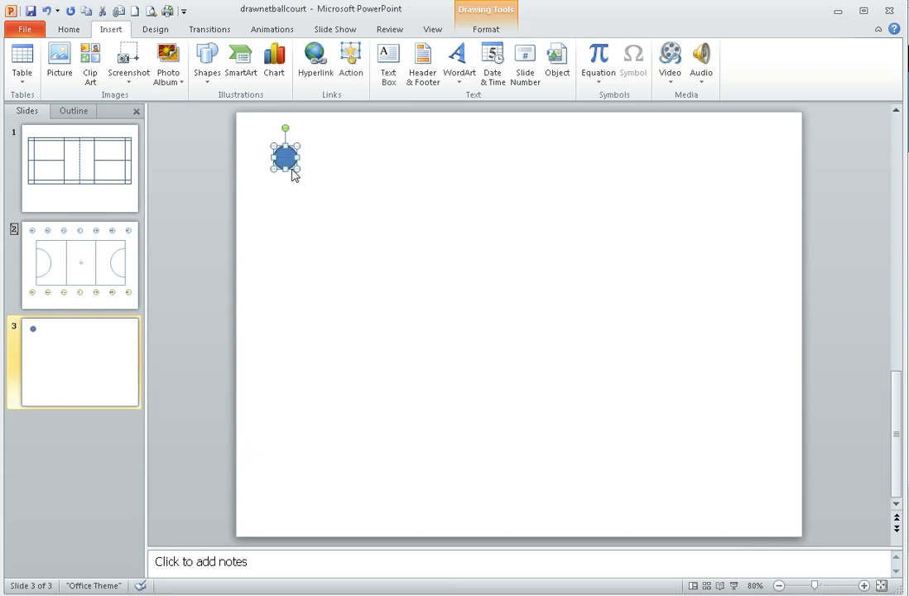
{"action": "left_click", "coordinate": [282, 217]}
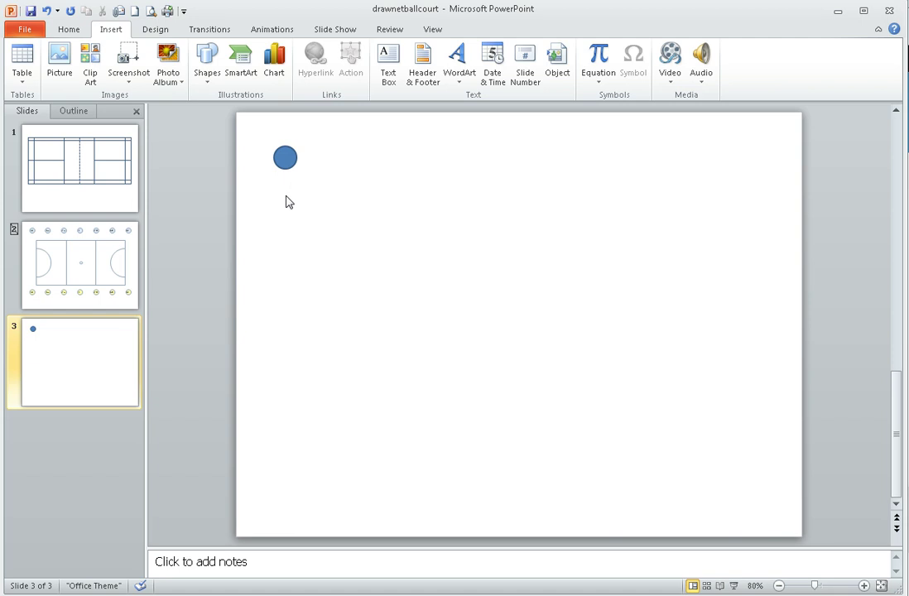
{"action": "left_click", "coordinate": [286, 157]}
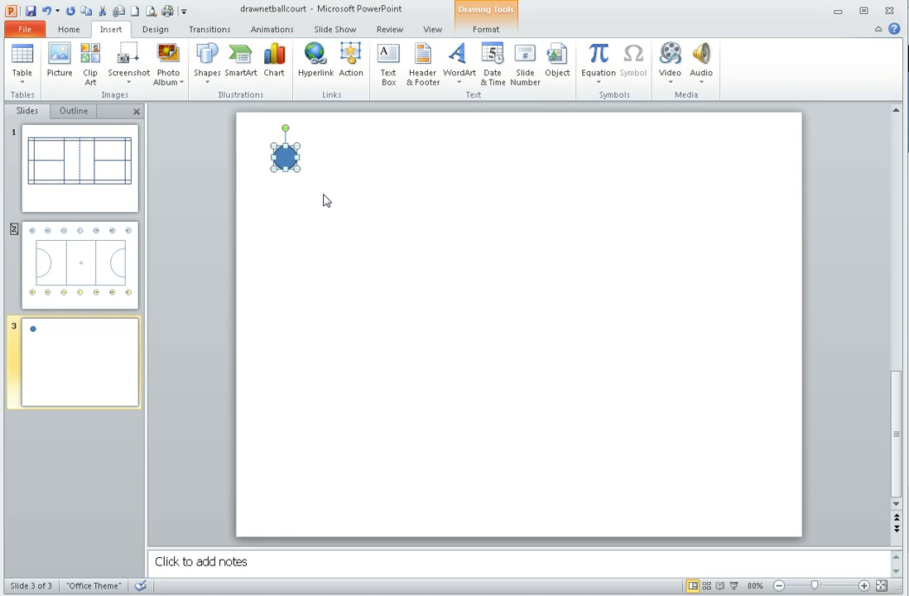
- Type the label GA into the blue circle, then reselect the circle
{"action": "key", "text": "Return"}
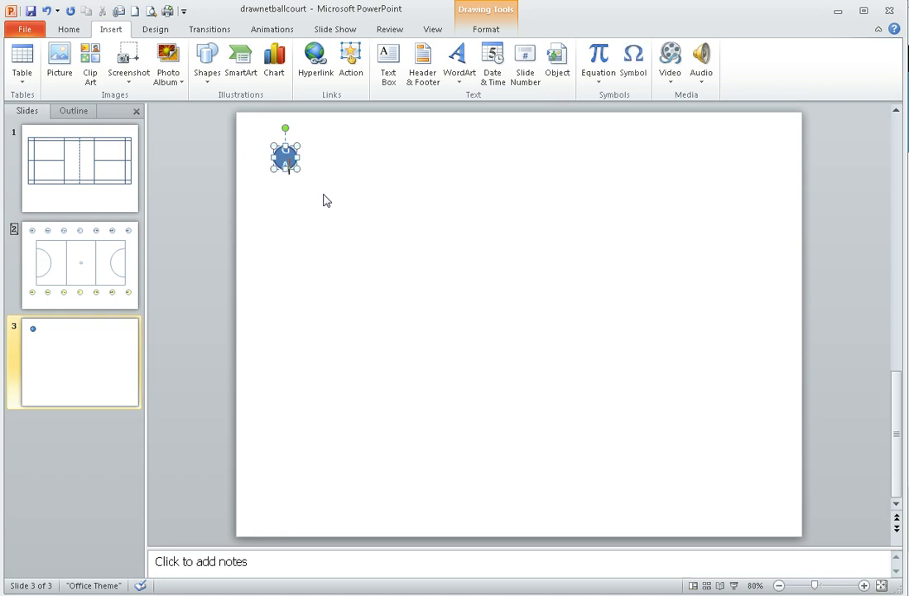
{"action": "left_click", "coordinate": [304, 235]}
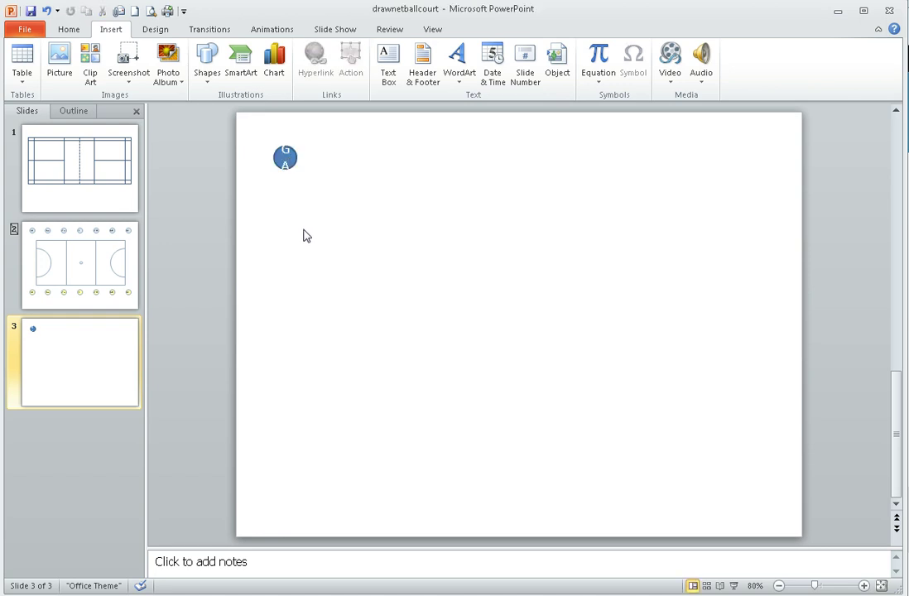
{"action": "left_click", "coordinate": [294, 162]}
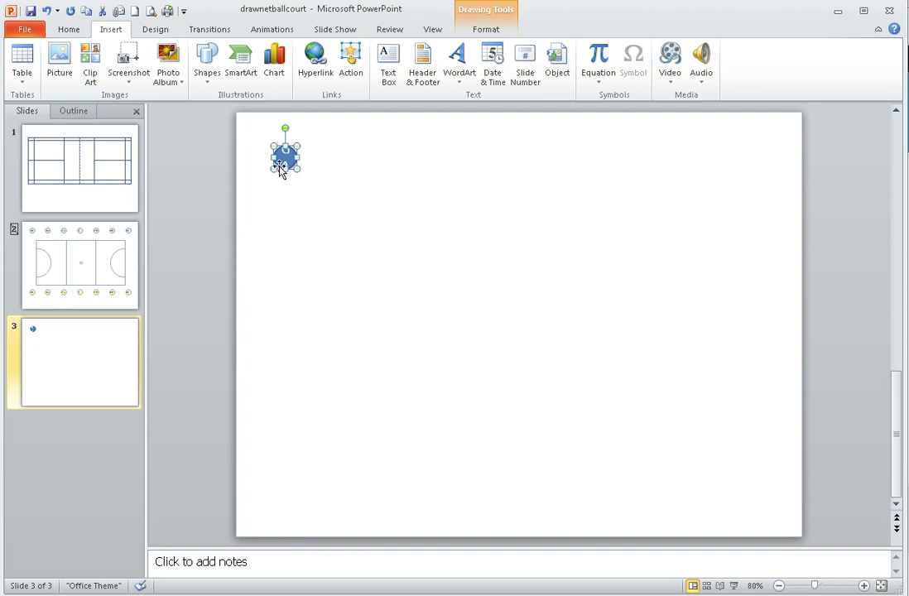
- Centre the GA label vertically in the circle with Align Text Middle
{"action": "left_click", "coordinate": [69, 31]}
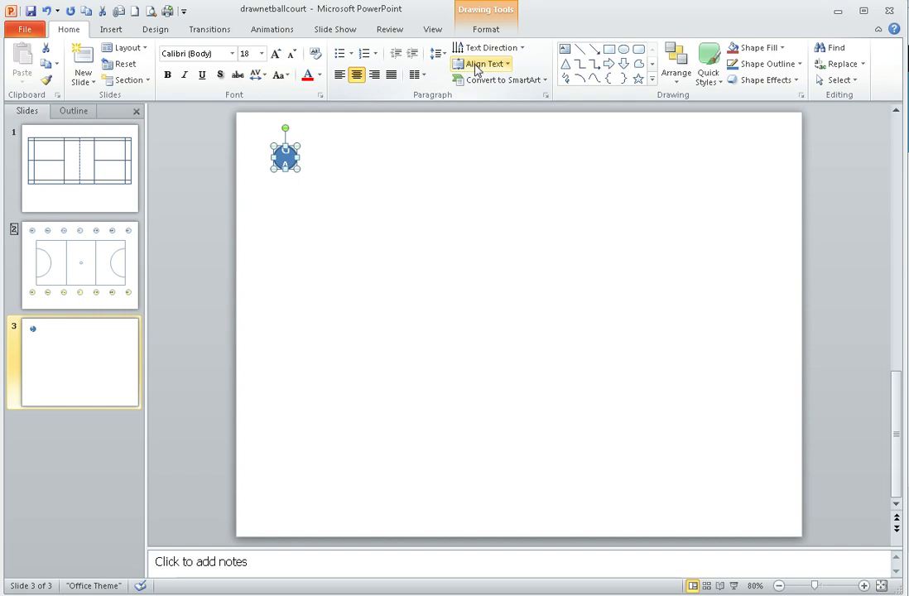
{"action": "left_click", "coordinate": [509, 65]}
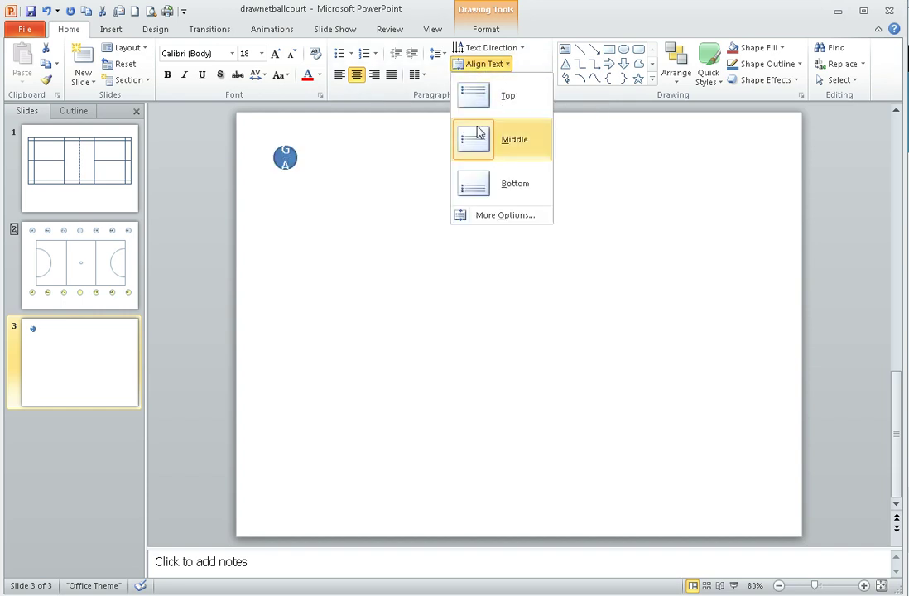
{"action": "left_click", "coordinate": [519, 146]}
- Set all four inner margins to 0 cm and turn off Wrap text in shape
{"action": "left_click", "coordinate": [487, 64]}
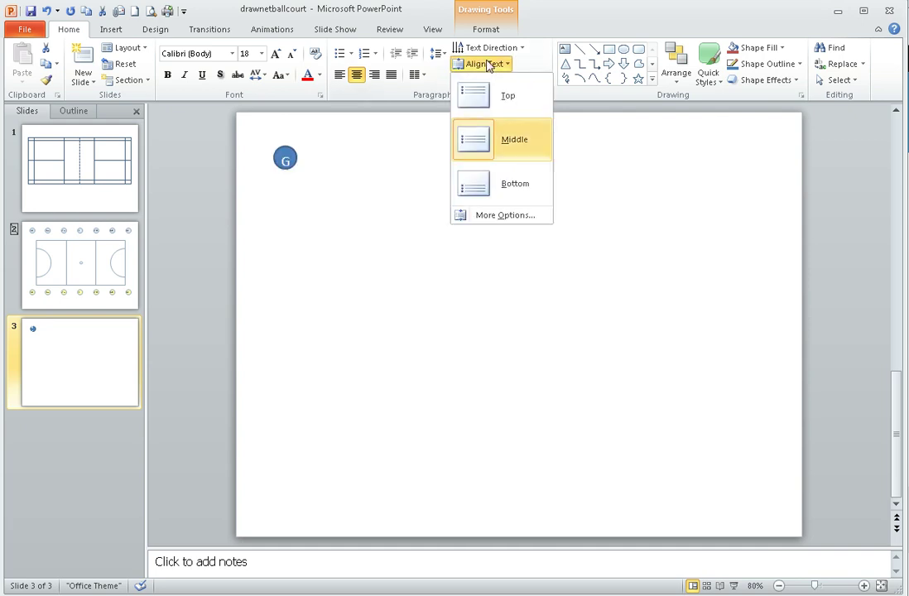
{"action": "left_click", "coordinate": [496, 217]}
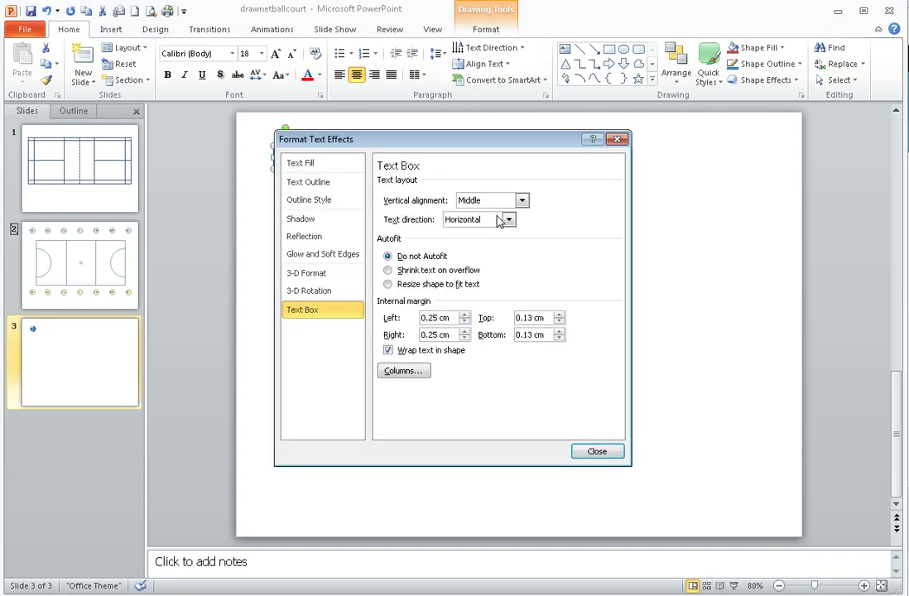
{"action": "left_click", "coordinate": [464, 322]}
{"action": "double_click", "coordinate": [464, 322]}
{"action": "left_click", "coordinate": [465, 338]}
{"action": "left_click", "coordinate": [465, 337]}
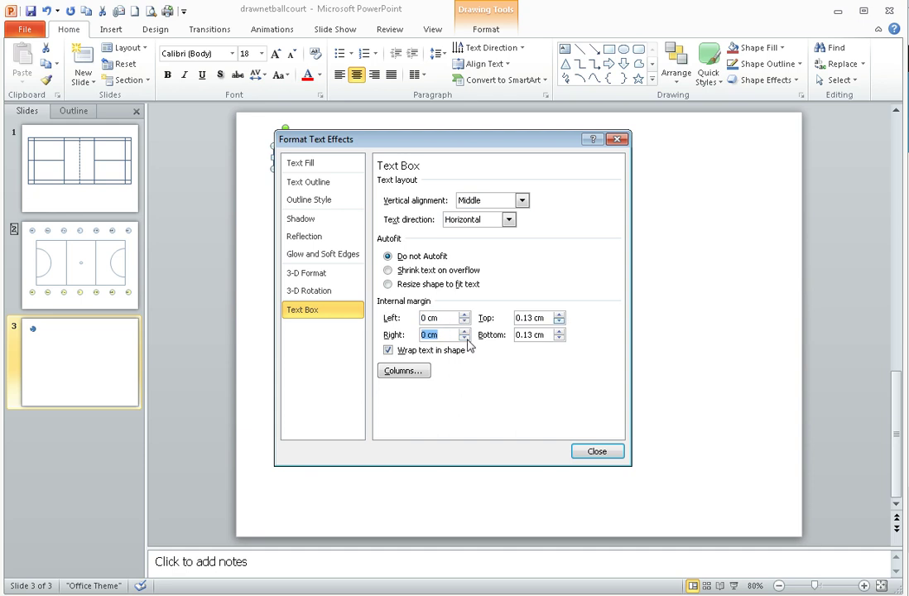
{"action": "double_click", "coordinate": [560, 322]}
{"action": "double_click", "coordinate": [560, 338]}
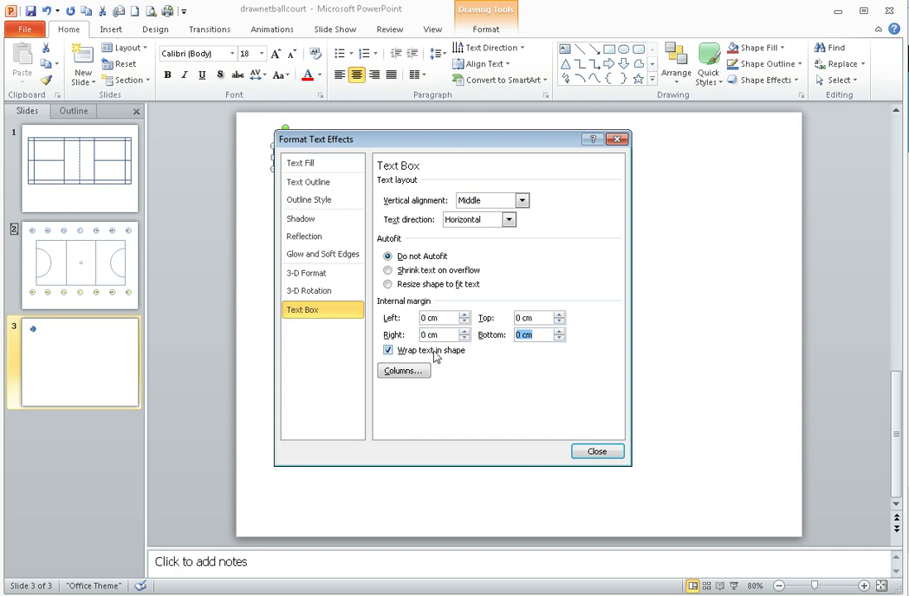
{"action": "left_click", "coordinate": [389, 351]}
- Close the text settings and make the GA label bold at 16 pt
{"action": "left_click", "coordinate": [596, 452]}
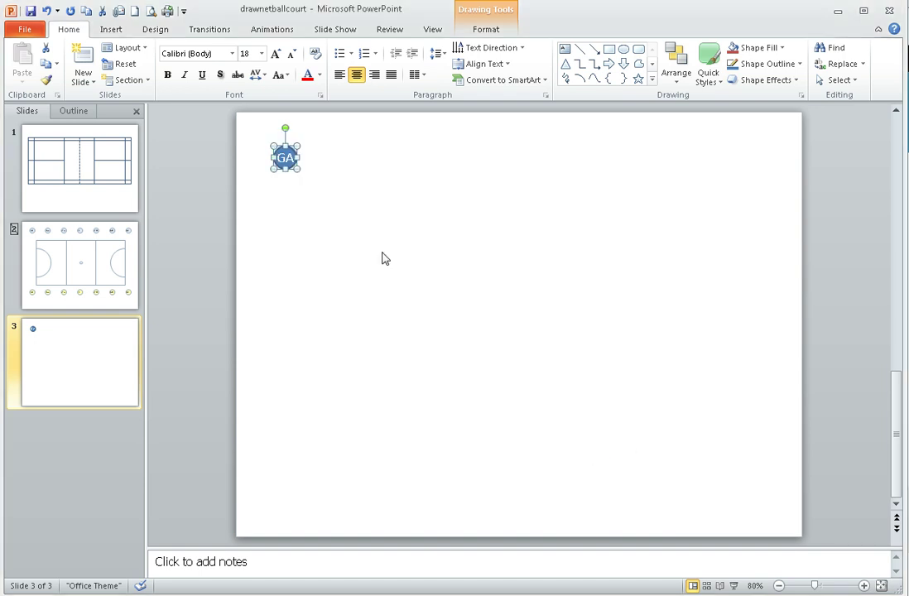
{"action": "left_click", "coordinate": [305, 211]}
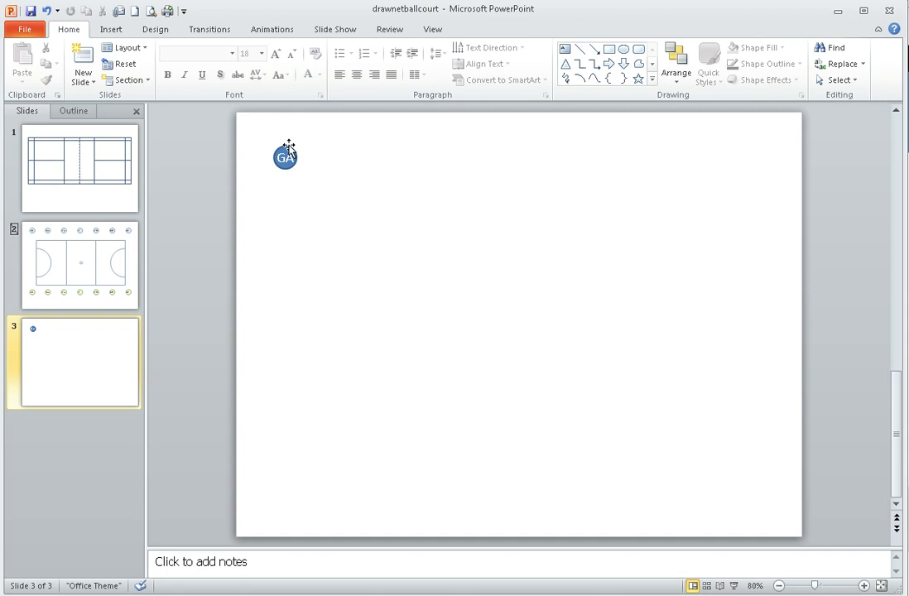
{"action": "left_click", "coordinate": [289, 149]}
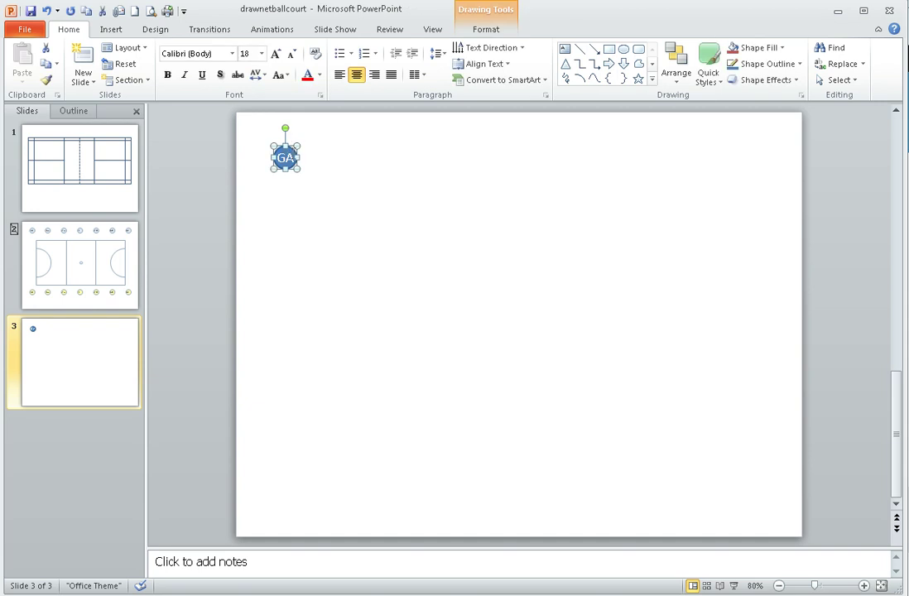
{"action": "left_click", "coordinate": [275, 54]}
{"action": "left_click", "coordinate": [276, 54]}
{"action": "left_click", "coordinate": [293, 55]}
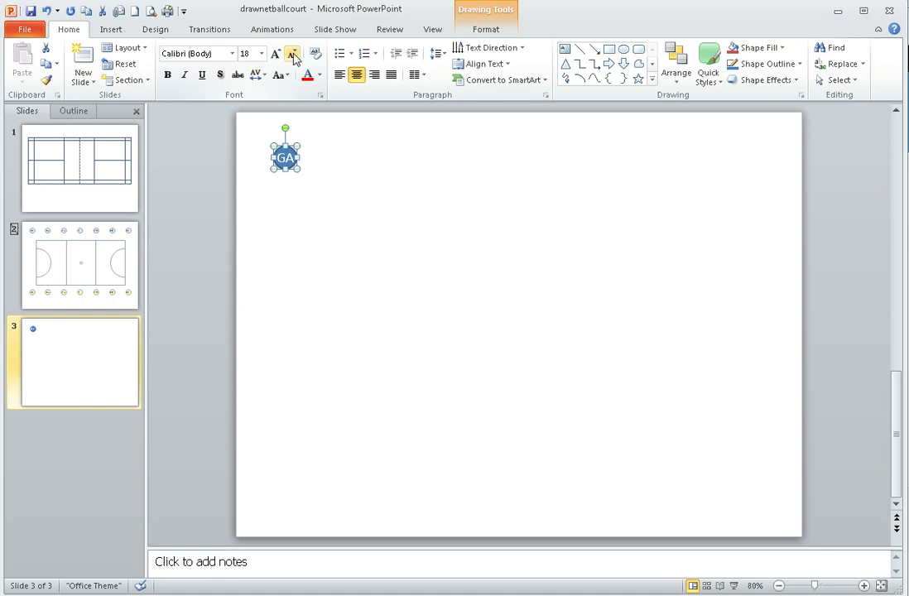
{"action": "left_click", "coordinate": [276, 54]}
{"action": "left_click", "coordinate": [293, 55]}
{"action": "left_click", "coordinate": [167, 75]}
{"action": "left_click", "coordinate": [293, 55]}
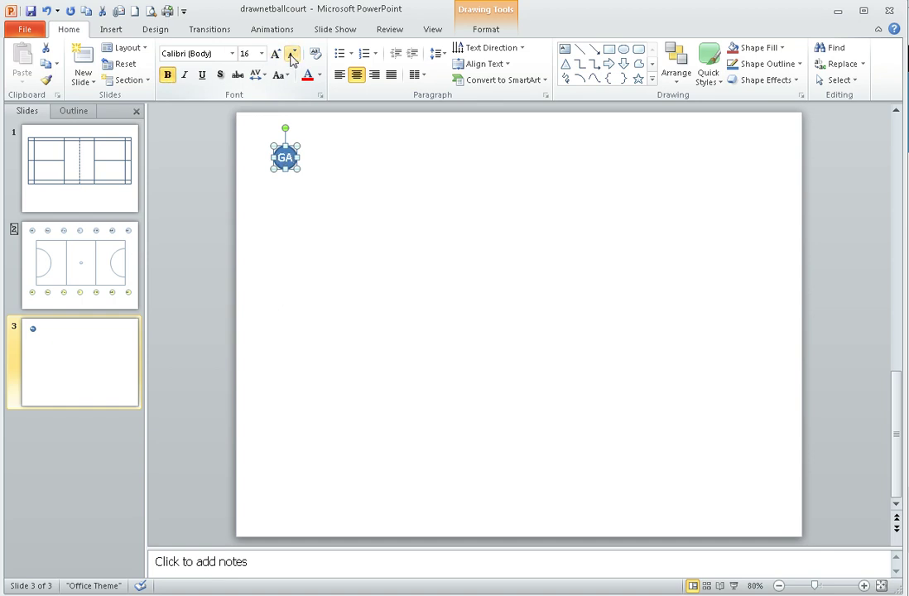
{"action": "left_click", "coordinate": [371, 243]}
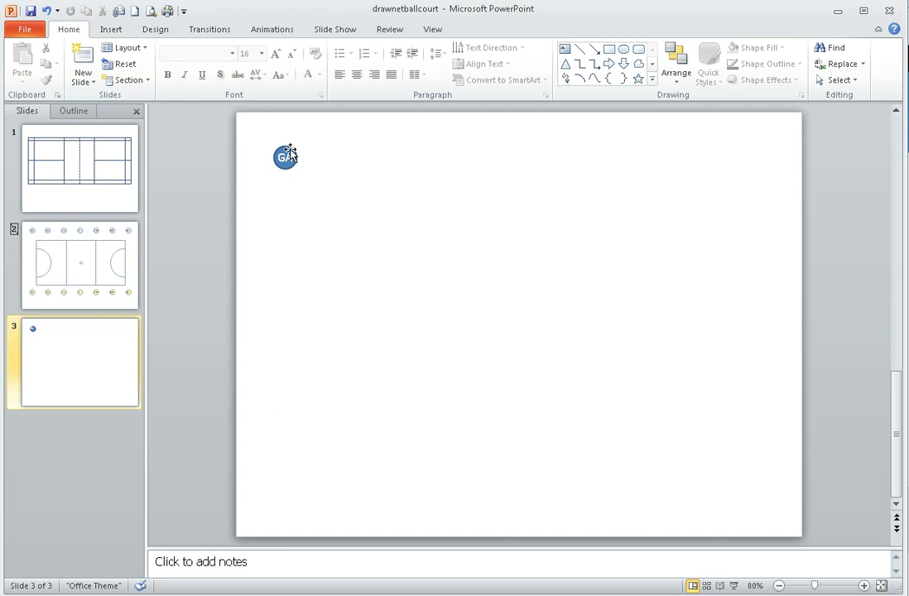
- Paste copies of the GA circle, moving the last copy to the slide's upper right
{"action": "left_click", "coordinate": [290, 154]}
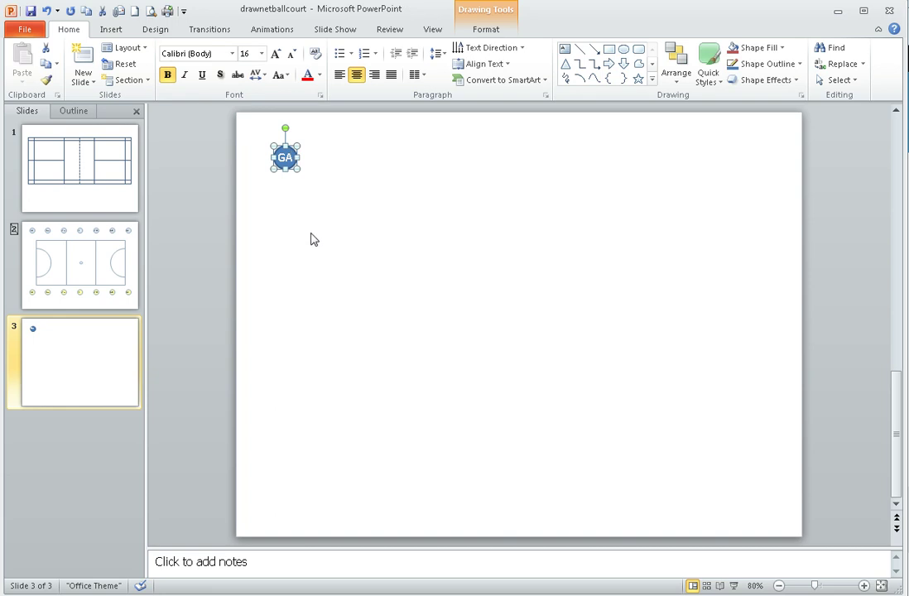
{"action": "left_click", "coordinate": [306, 190]}
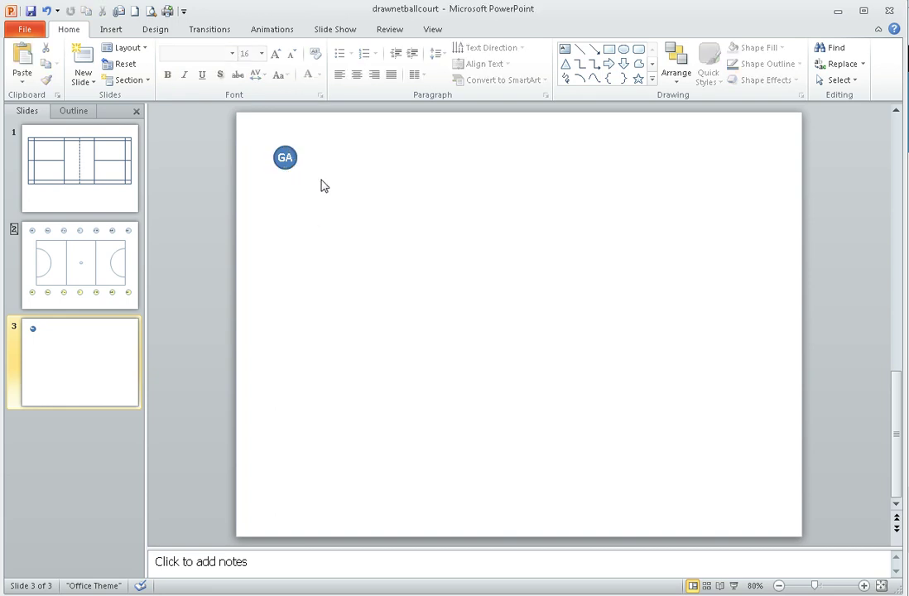
{"action": "key", "text": "ctrl+v"}
{"action": "key", "text": "ctrl+v"}
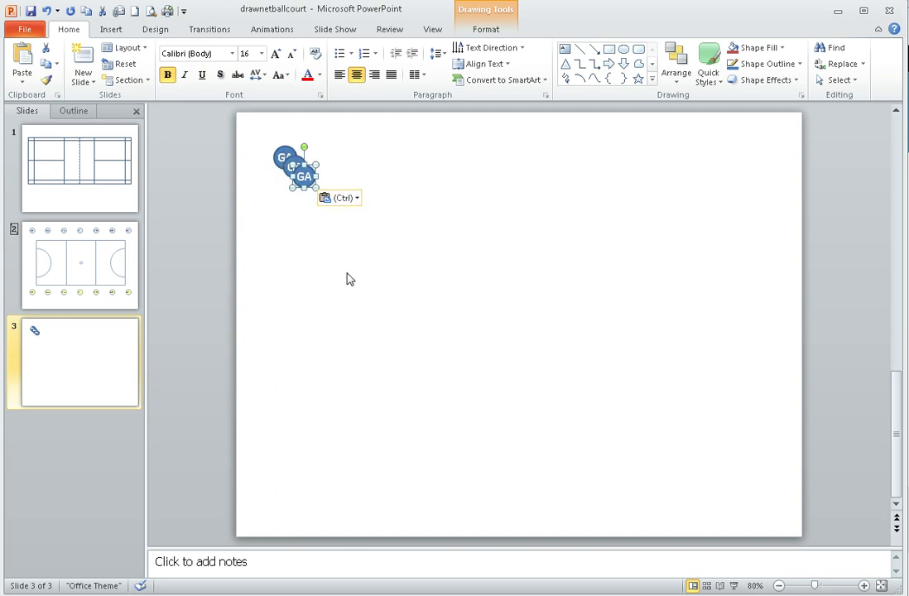
{"action": "key", "text": "ctrl+v"}
{"action": "key", "text": "ctrl+v"}
{"action": "key", "text": "ctrl+v"}
{"action": "left_click", "coordinate": [375, 287]}
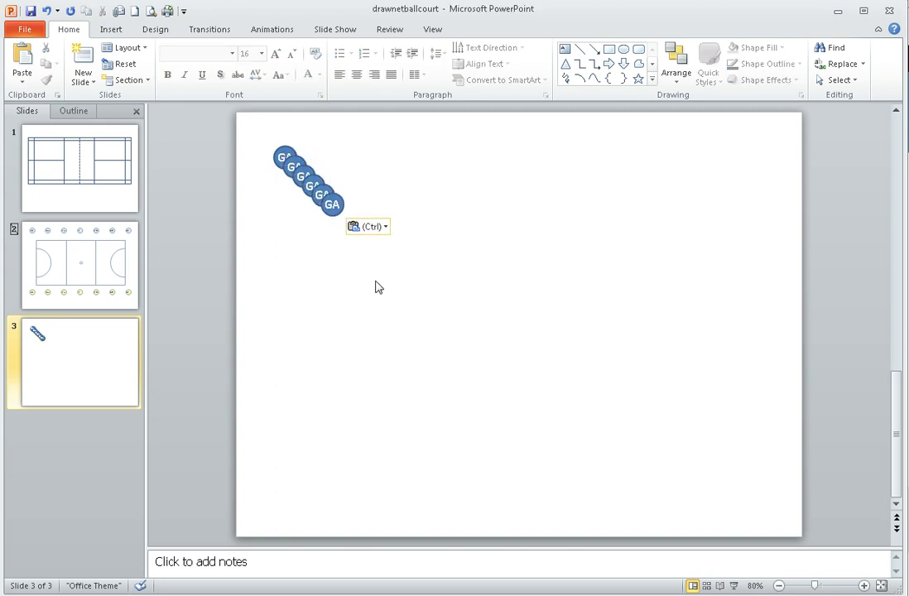
{"action": "left_click", "coordinate": [340, 203]}
{"action": "key", "text": "ctrl+v"}
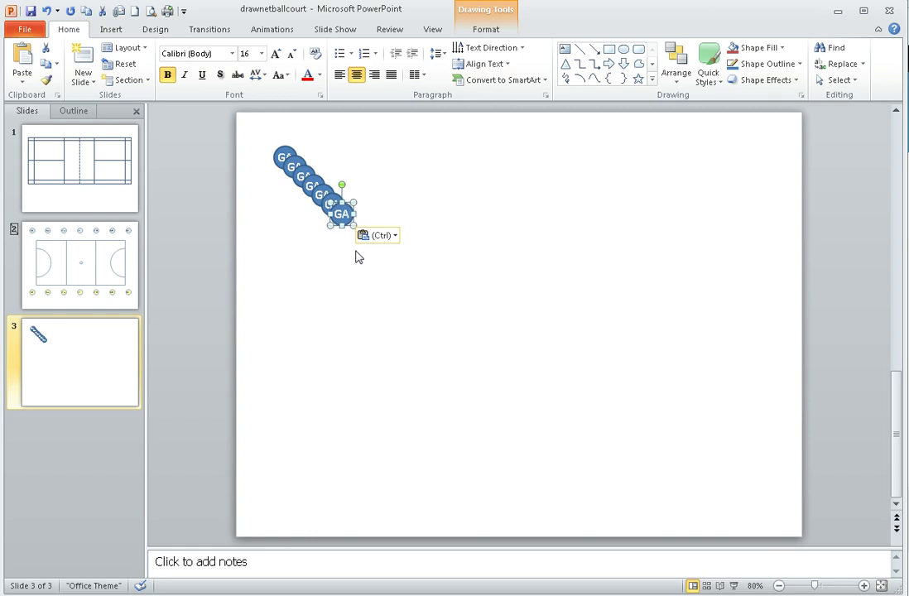
{"action": "left_click", "coordinate": [345, 261]}
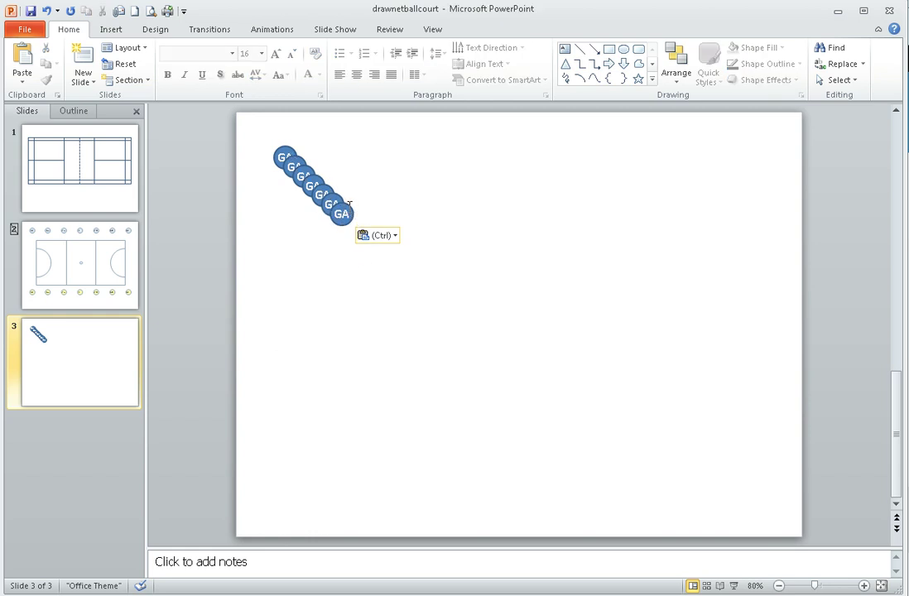
{"action": "mouse_move", "coordinate": [348, 207]}
{"action": "left_mouse_down"}
{"action": "mouse_move", "coordinate": [604, 163]}
{"action": "mouse_move", "coordinate": [752, 152]}
{"action": "left_mouse_up"}
- Select all seven GA circles, distribute them horizontally and align them to the top
{"action": "left_click", "coordinate": [444, 296]}
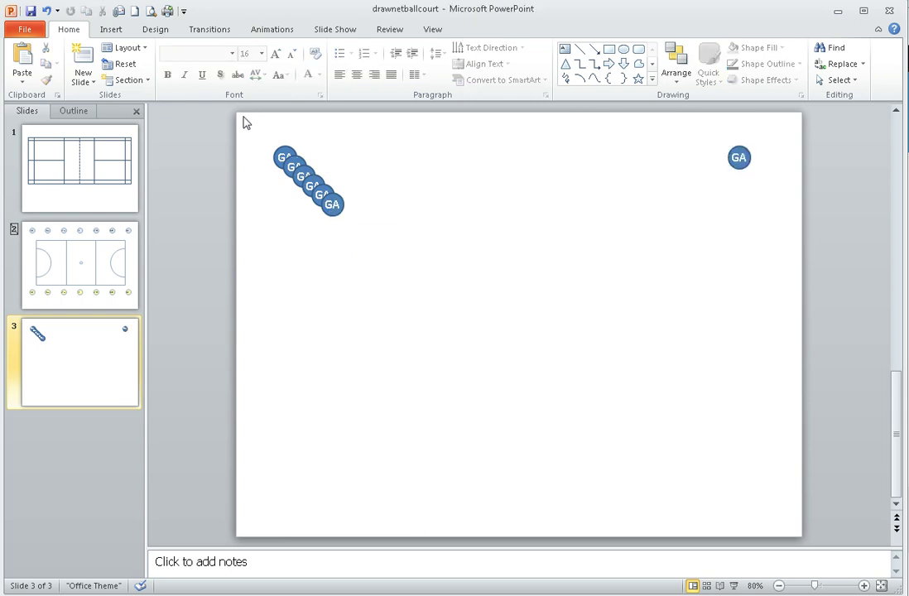
{"action": "mouse_move", "coordinate": [244, 117]}
{"action": "left_mouse_down"}
{"action": "mouse_move", "coordinate": [370, 189]}
{"action": "mouse_move", "coordinate": [806, 246]}
{"action": "left_mouse_up"}
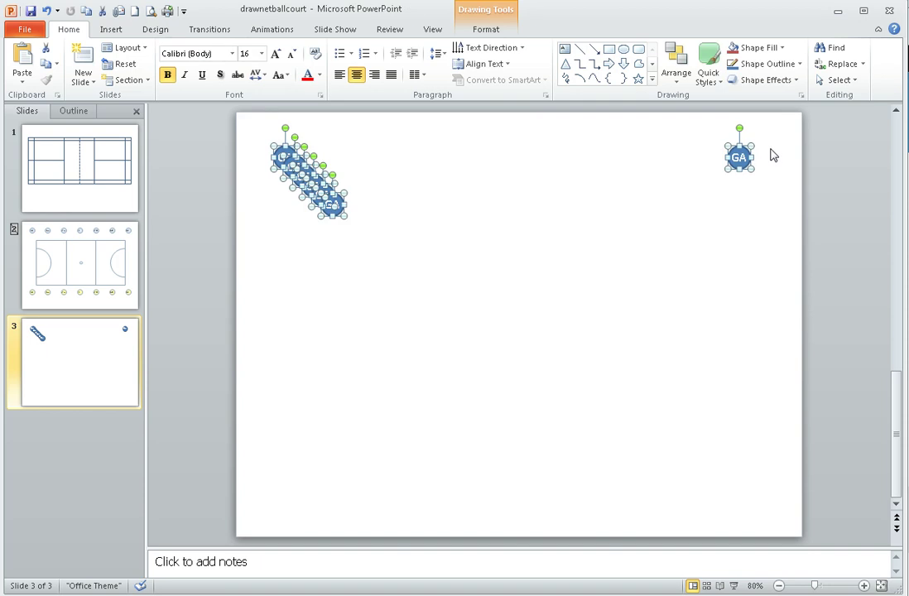
{"action": "left_click", "coordinate": [484, 30]}
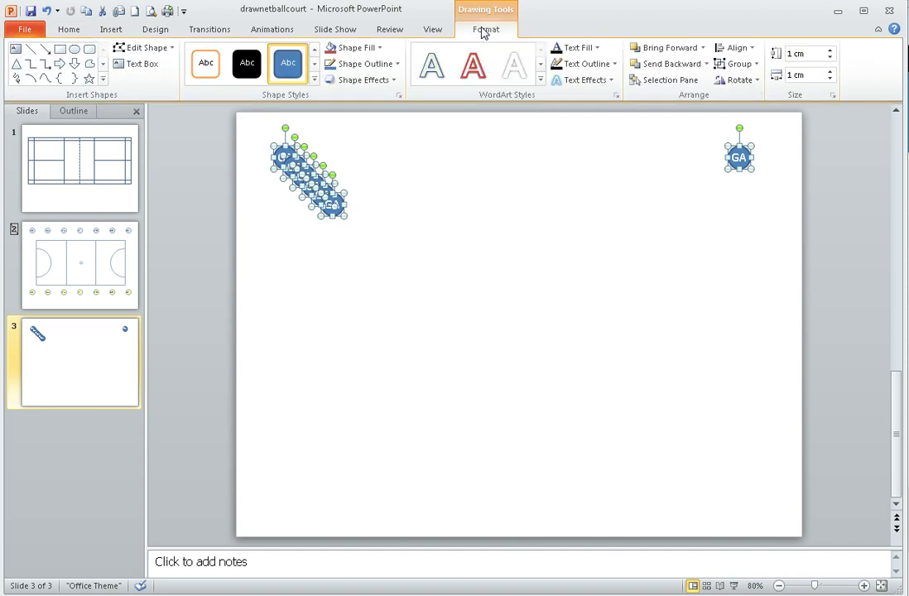
{"action": "left_click", "coordinate": [739, 49]}
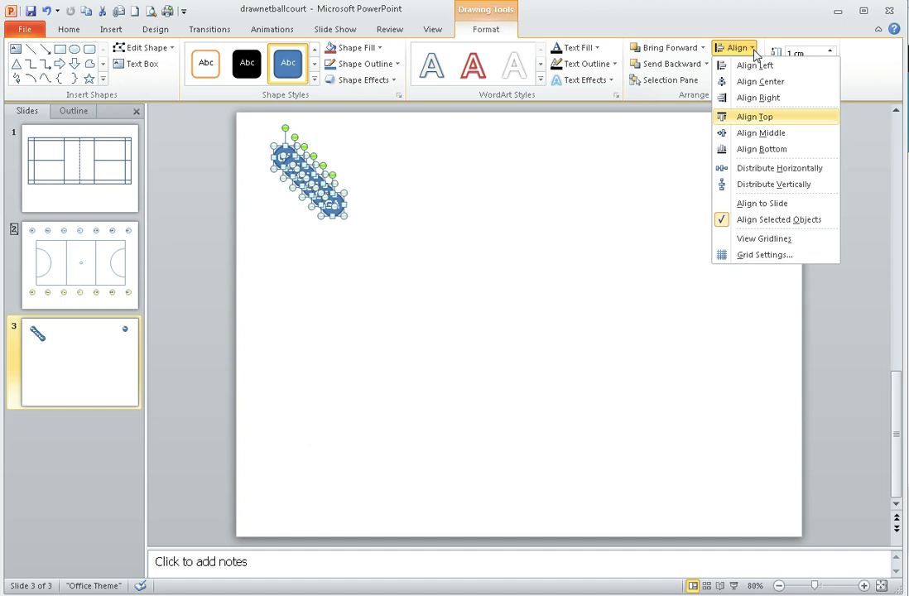
{"action": "left_click", "coordinate": [779, 169]}
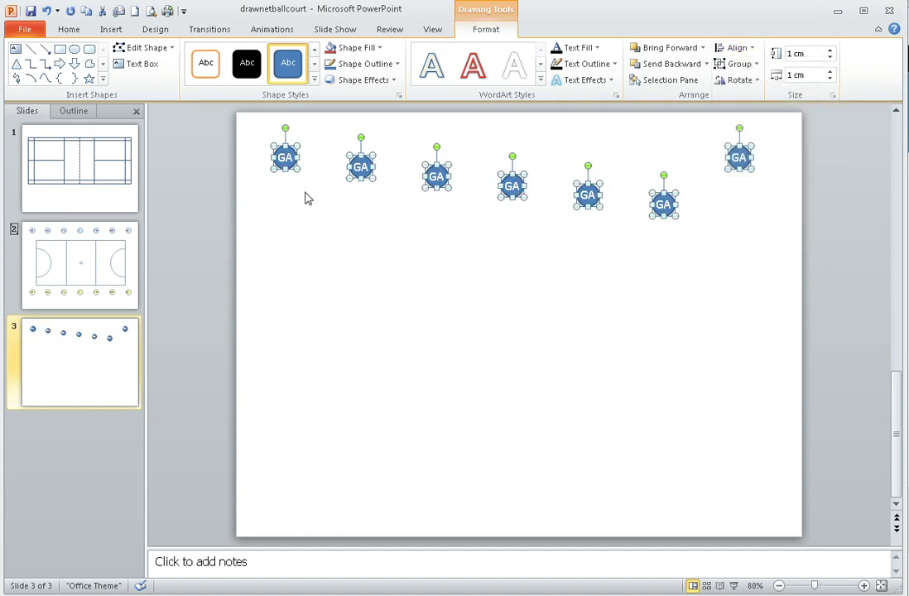
{"action": "left_click", "coordinate": [739, 48]}
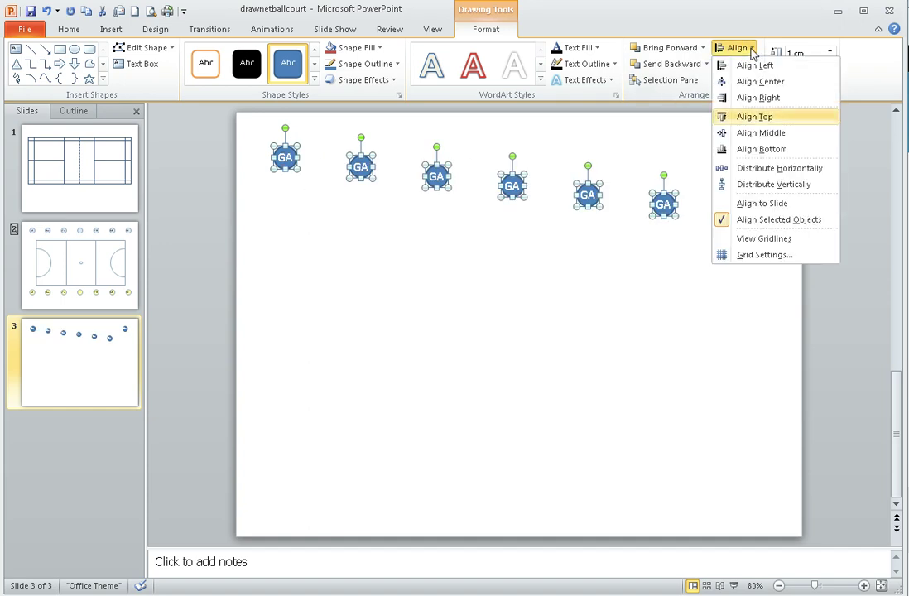
{"action": "left_click", "coordinate": [758, 117]}
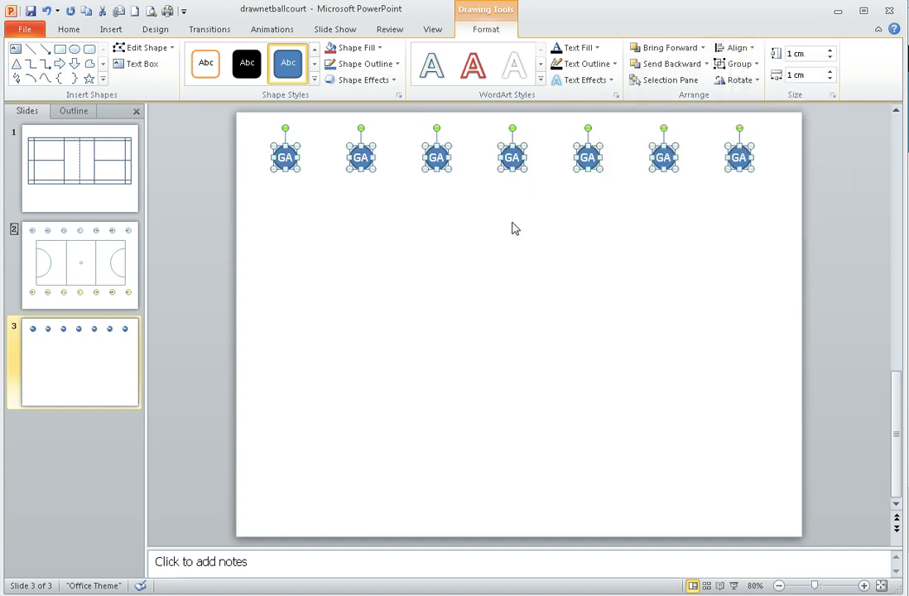
{"action": "left_click", "coordinate": [336, 224]}
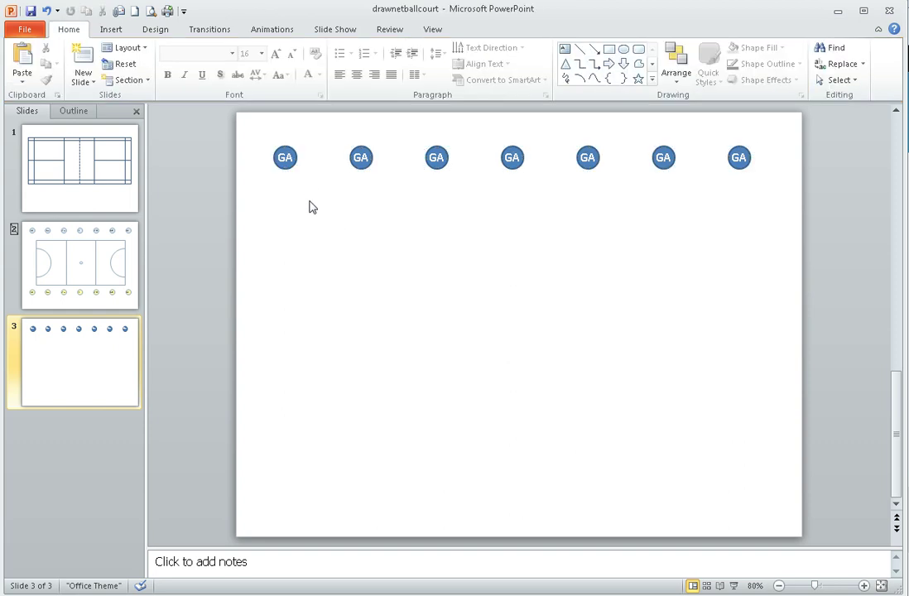
- Change the second circle's label to GS and the third circle's label to WA
{"action": "left_click", "coordinate": [361, 157]}
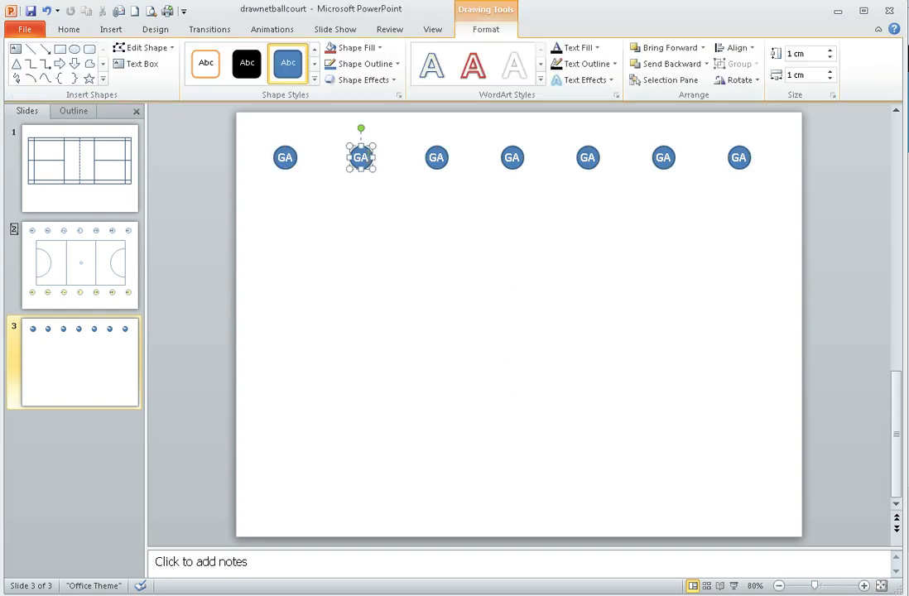
{"action": "key", "text": "BackSpace"}
{"action": "left_click", "coordinate": [436, 157]}
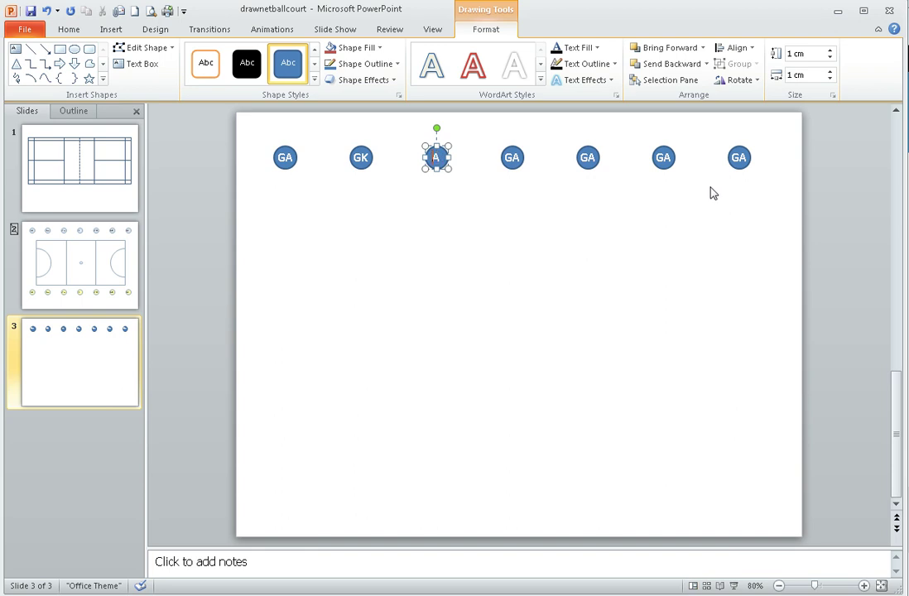
{"action": "type", "text": "W"}
{"action": "left_click", "coordinate": [511, 157]}
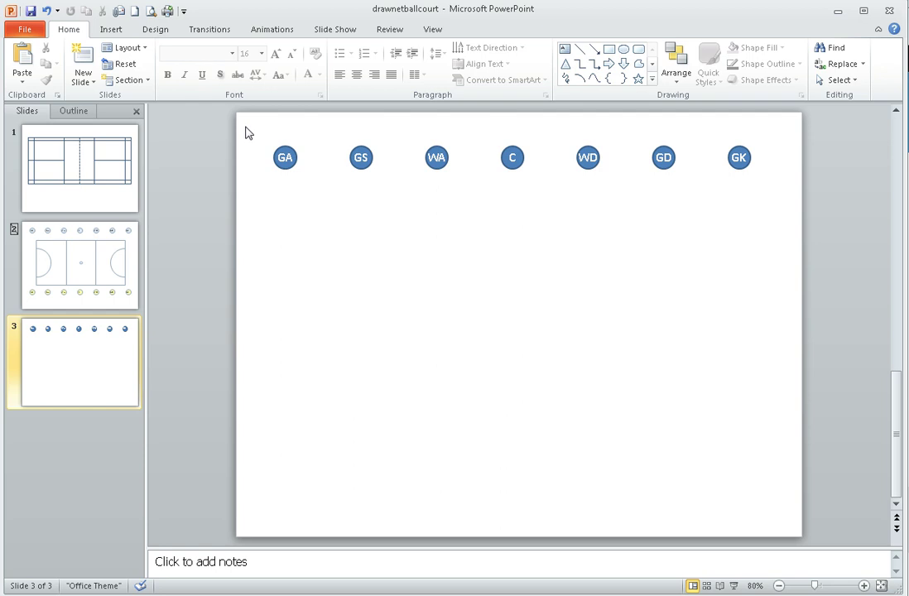
- Give all seven circles a light green fill and a black outline
{"action": "left_click_drag", "start_coordinate": [359, 171], "coordinate": [790, 207]}
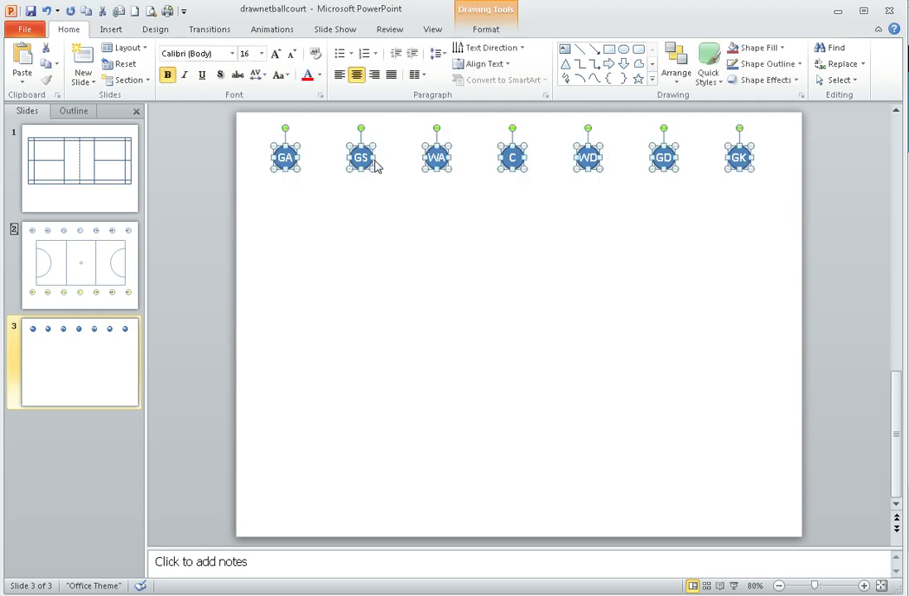
{"action": "left_click", "coordinate": [490, 32]}
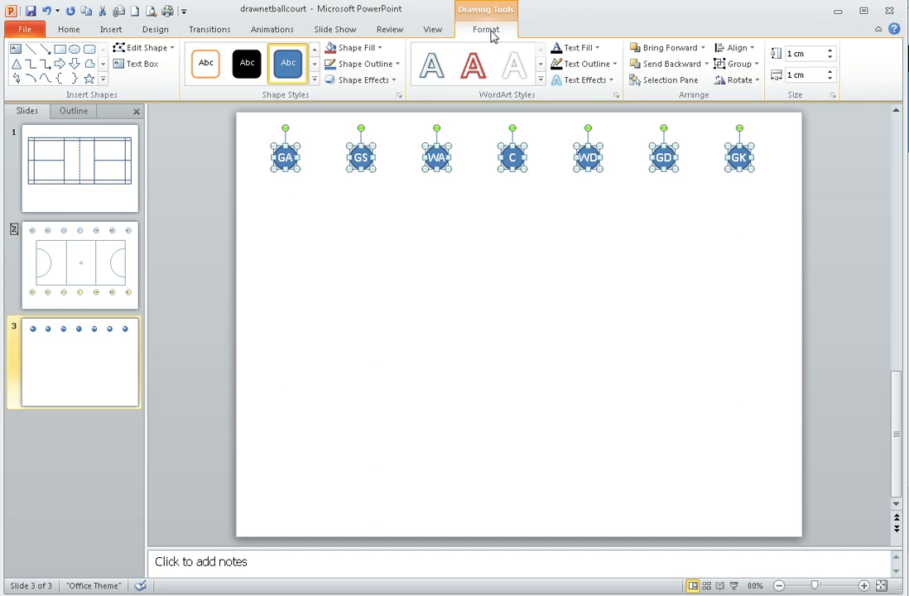
{"action": "left_click", "coordinate": [381, 48]}
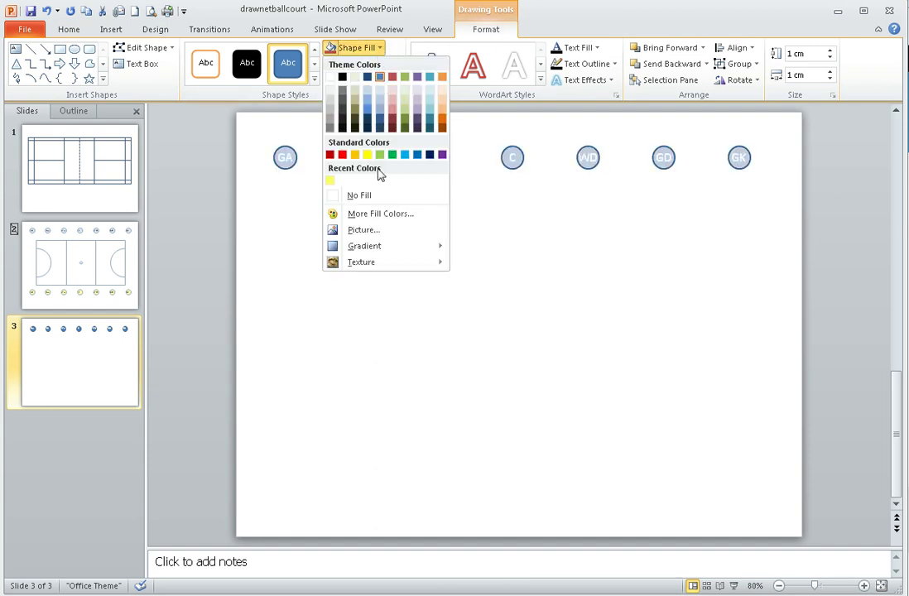
{"action": "left_click", "coordinate": [369, 213]}
{"action": "left_click", "coordinate": [362, 176]}
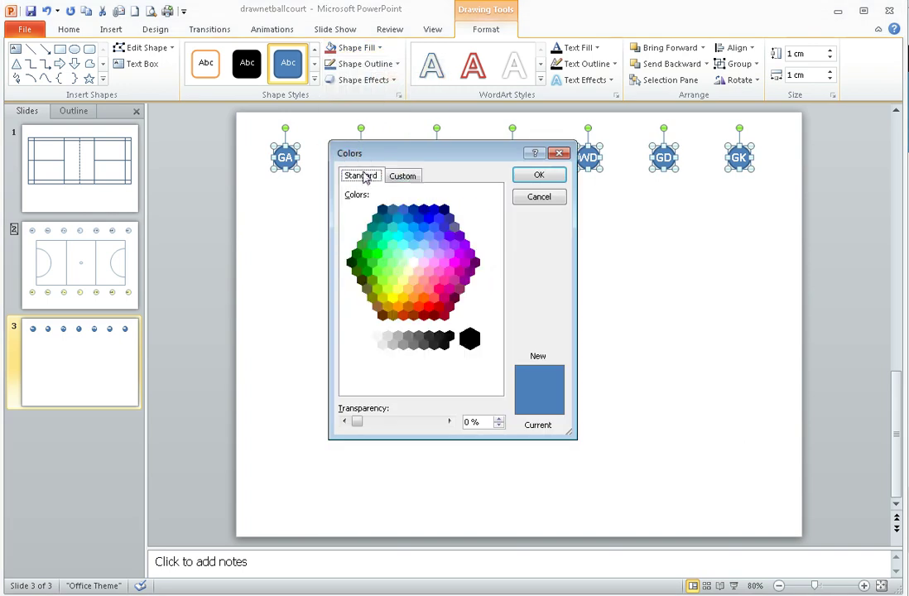
{"action": "left_click", "coordinate": [404, 264]}
{"action": "left_click", "coordinate": [539, 177]}
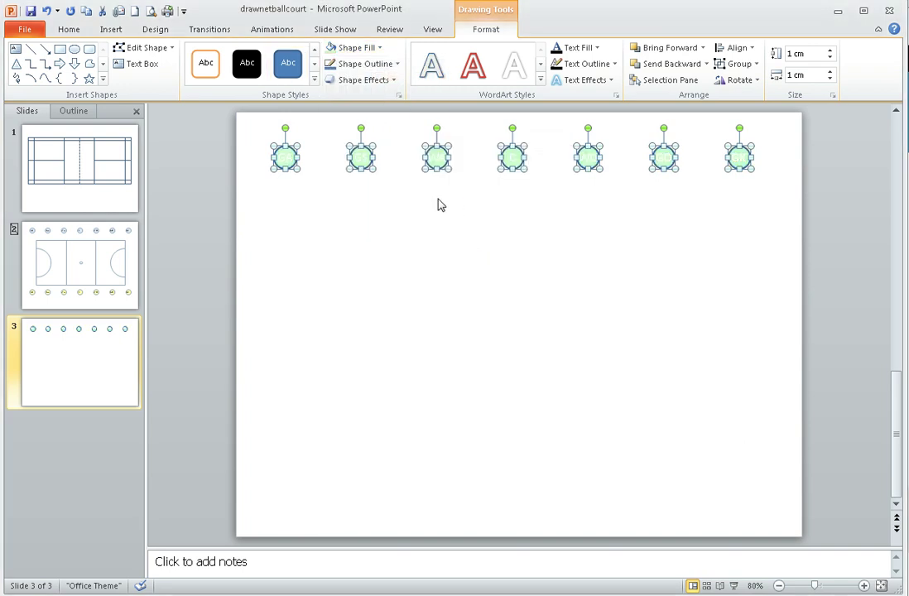
{"action": "left_click", "coordinate": [396, 65]}
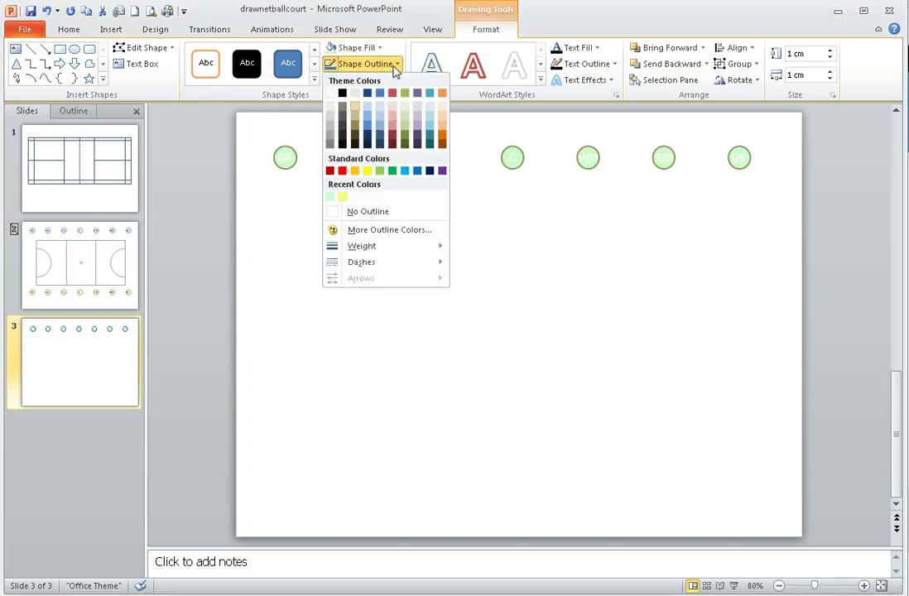
{"action": "left_click", "coordinate": [341, 91]}
- Make the circles' label text black
{"action": "left_click", "coordinate": [66, 31]}
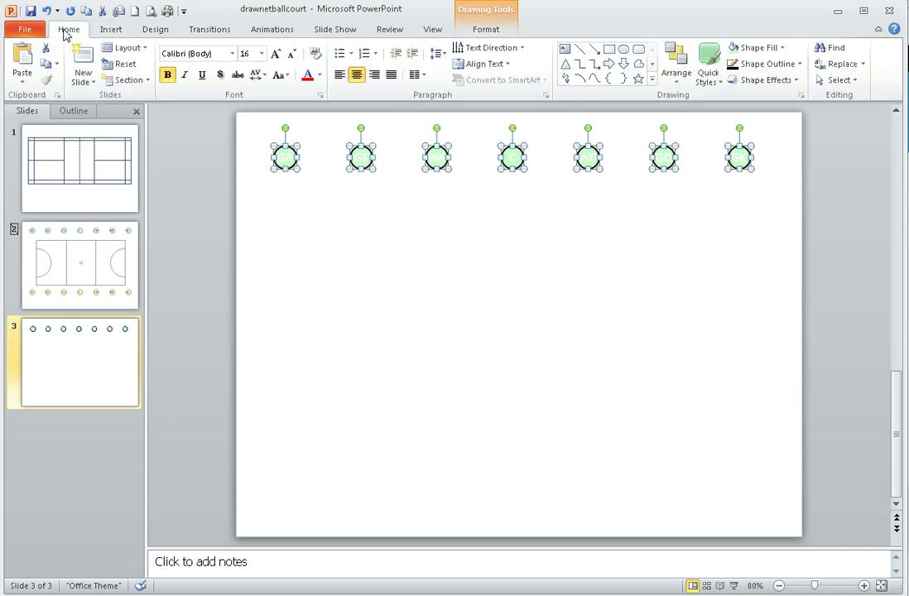
{"action": "left_click", "coordinate": [320, 76]}
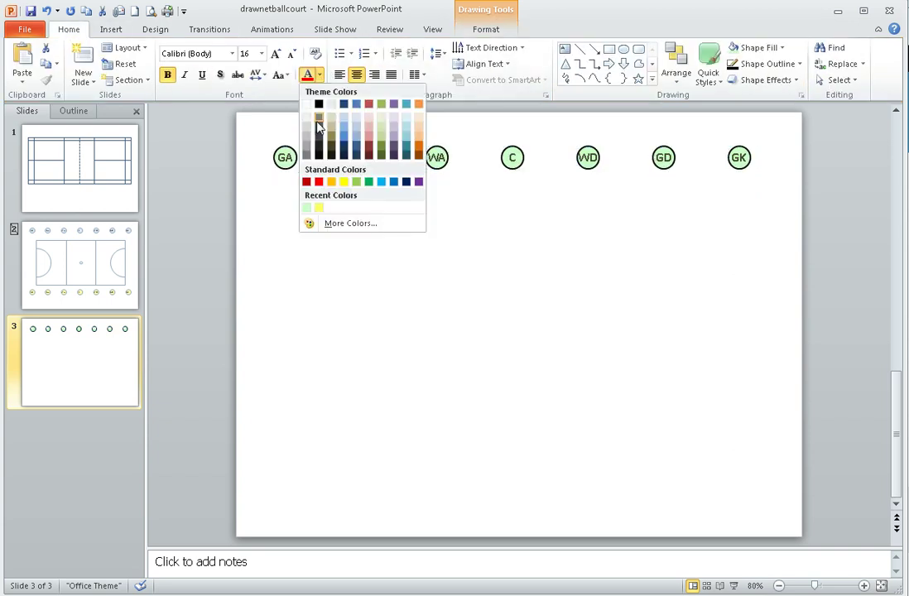
{"action": "left_click", "coordinate": [319, 105]}
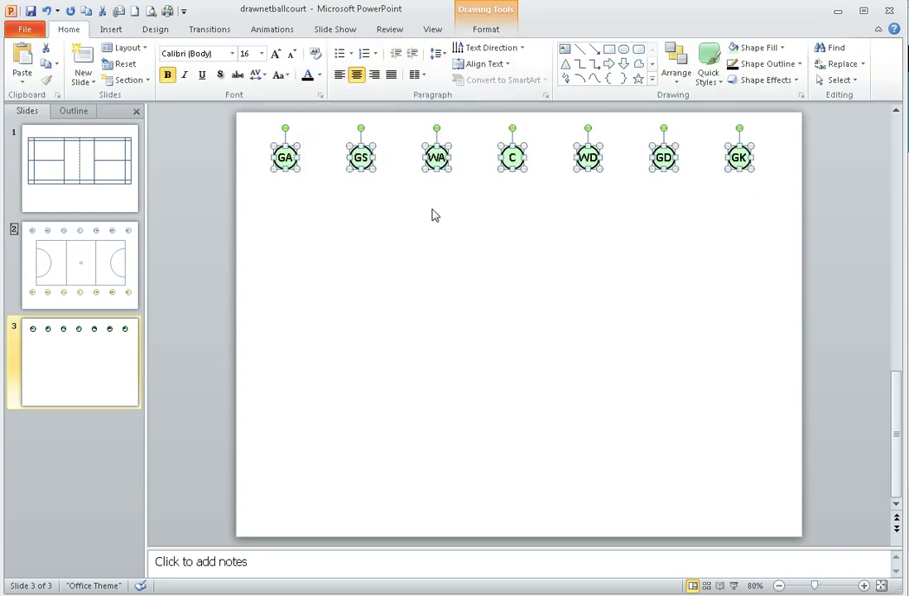
- Duplicate the seven-circle row lower on the slide and fill the copies yellow
{"action": "left_click", "coordinate": [310, 220]}
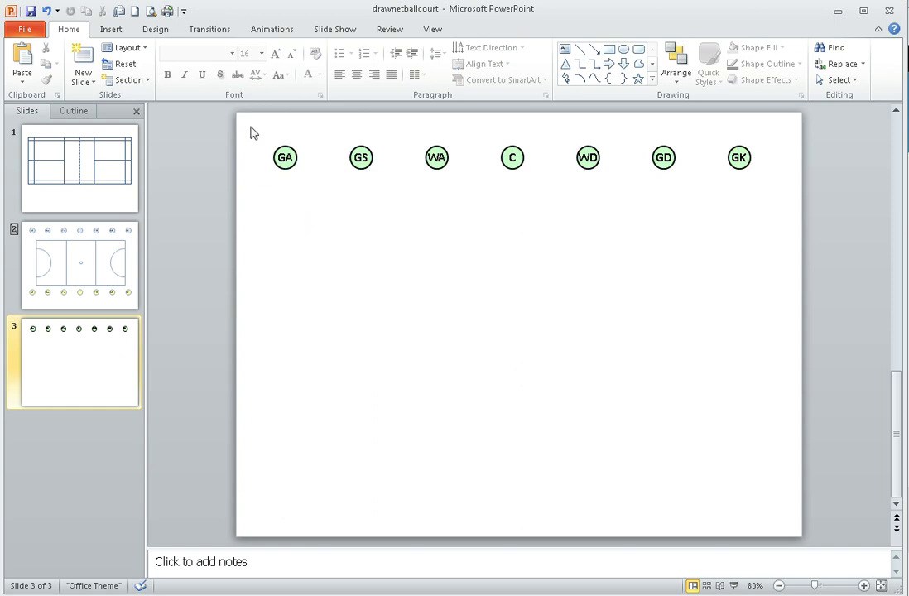
{"action": "mouse_move", "coordinate": [252, 131]}
{"action": "left_mouse_down"}
{"action": "mouse_move", "coordinate": [704, 202]}
{"action": "mouse_move", "coordinate": [790, 199]}
{"action": "left_mouse_up"}
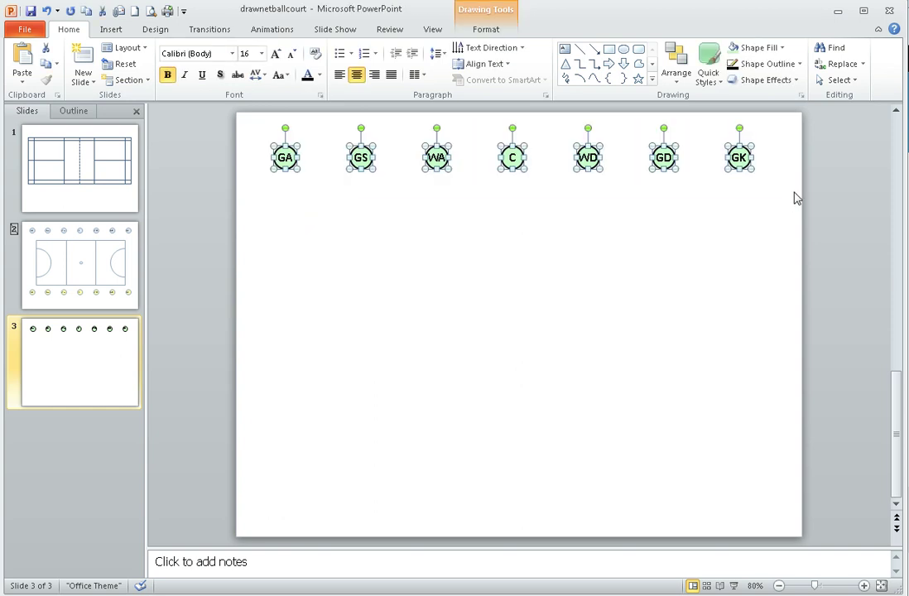
{"action": "key", "text": "ctrl+c"}
{"action": "key", "text": "ctrl+v"}
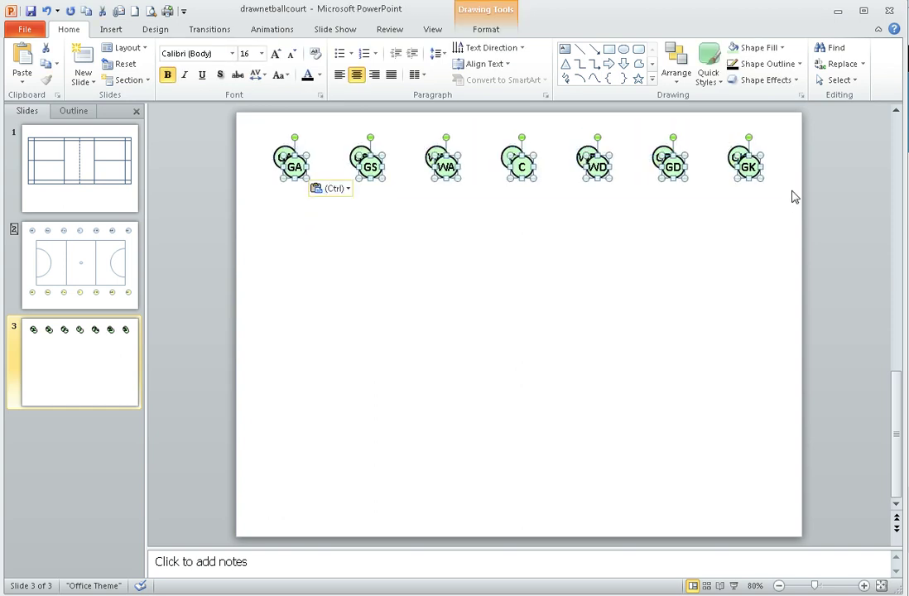
{"action": "key", "text": "Down"}
{"action": "key", "text": "Down"}
{"action": "key", "text": "Down"}
{"action": "key", "text": "Down"}
{"action": "key", "text": "Down"}
{"action": "key", "text": "Down"}
{"action": "key", "text": "Down"}
{"action": "key", "text": "Down"}
{"action": "key", "text": "Down"}
{"action": "key", "text": "Down"}
{"action": "key", "text": "Down"}
{"action": "key", "text": "Down"}
{"action": "key", "text": "Down"}
{"action": "key", "text": "Down"}
{"action": "key", "text": "Down"}
{"action": "key", "text": "Down"}
{"action": "key", "text": "Down"}
{"action": "key", "text": "Down"}
{"action": "key", "text": "Down"}
{"action": "key", "text": "Down"}
{"action": "key", "text": "Down"}
{"action": "key", "text": "Down"}
{"action": "key", "text": "Down"}
{"action": "key", "text": "Down"}
{"action": "key", "text": "Down"}
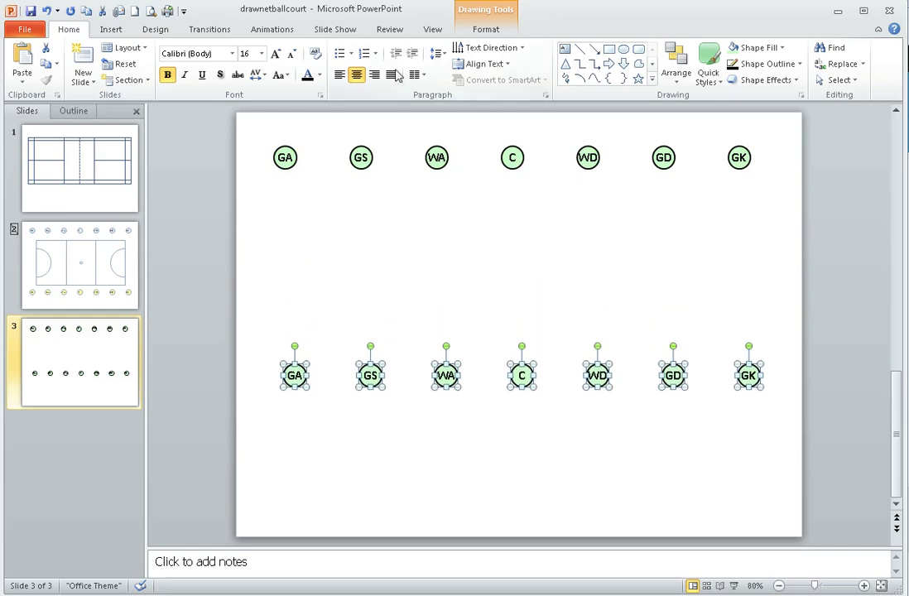
{"action": "left_click", "coordinate": [489, 28]}
{"action": "left_click", "coordinate": [379, 48]}
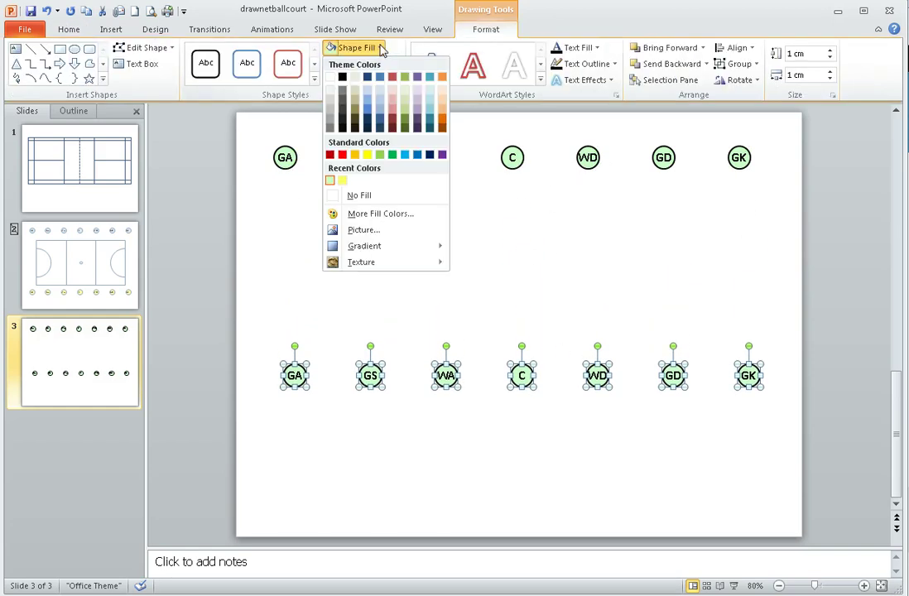
{"action": "left_click", "coordinate": [342, 180]}
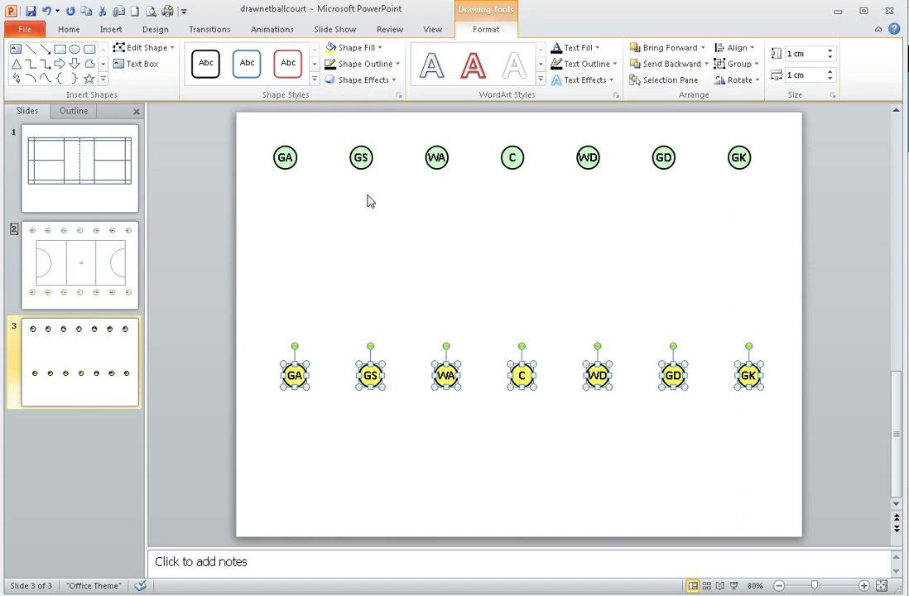
{"action": "left_click", "coordinate": [257, 310]}
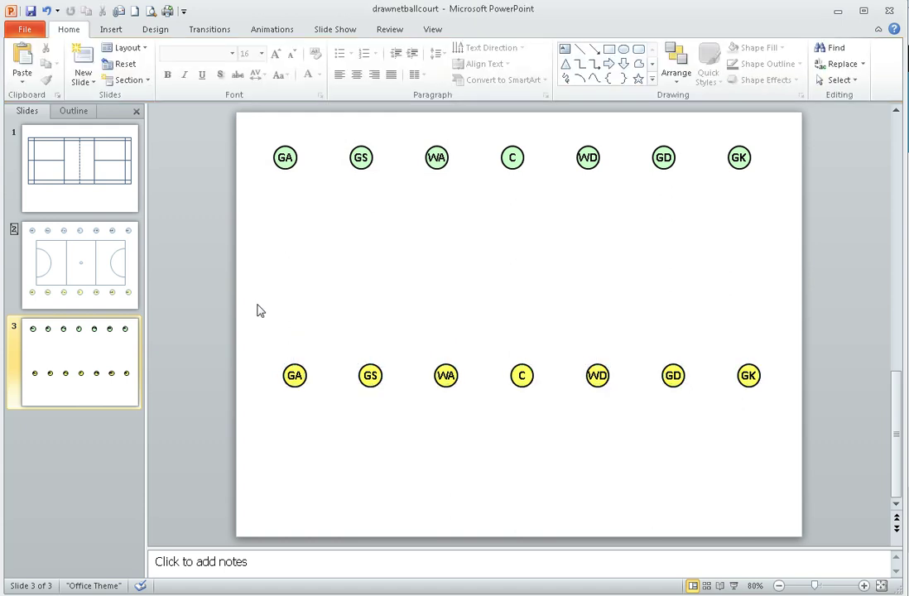
- Select the top-row GA circle and its label text, then reselect the circle
{"action": "left_click", "coordinate": [286, 155]}
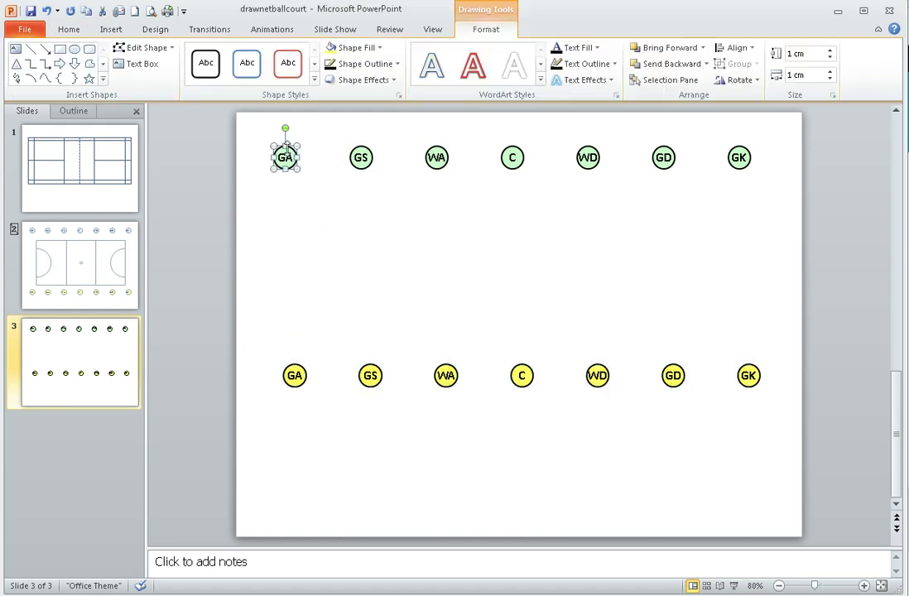
{"action": "left_click", "coordinate": [285, 157]}
{"action": "double_click", "coordinate": [285, 157]}
{"action": "left_click", "coordinate": [304, 205]}
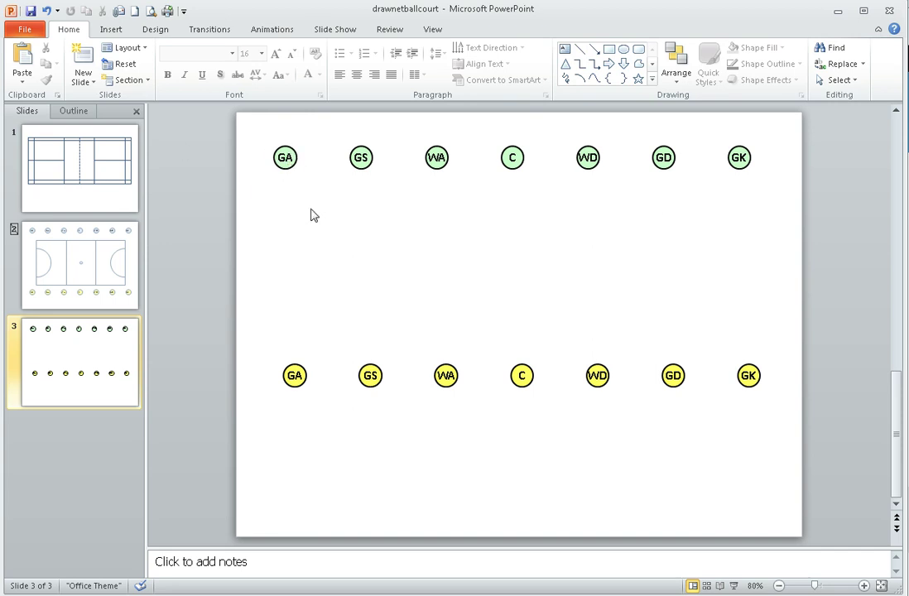
{"action": "left_click", "coordinate": [289, 149]}
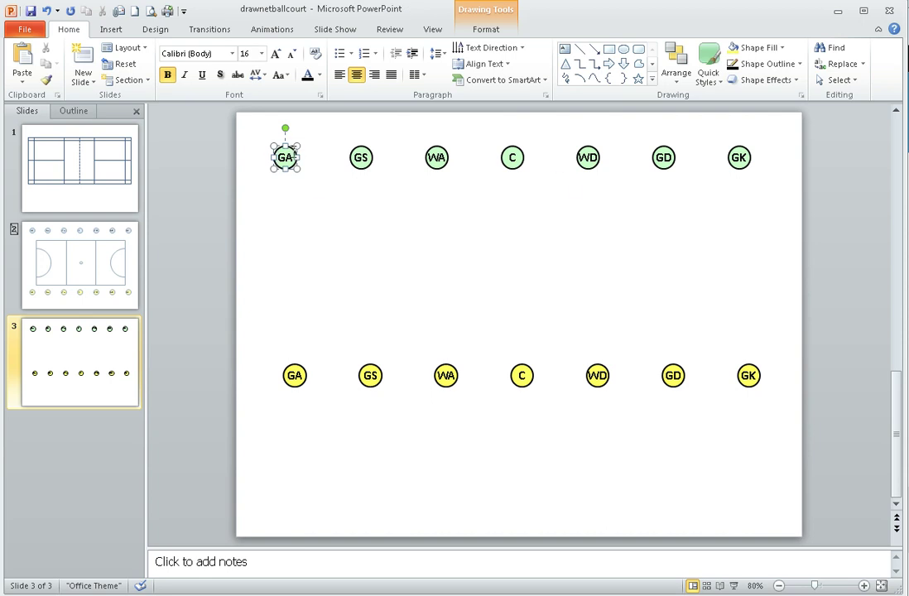
- Copy the GA circle, paste it as a picture, and place it just below the top-row GA
{"action": "right_click", "coordinate": [291, 149]}
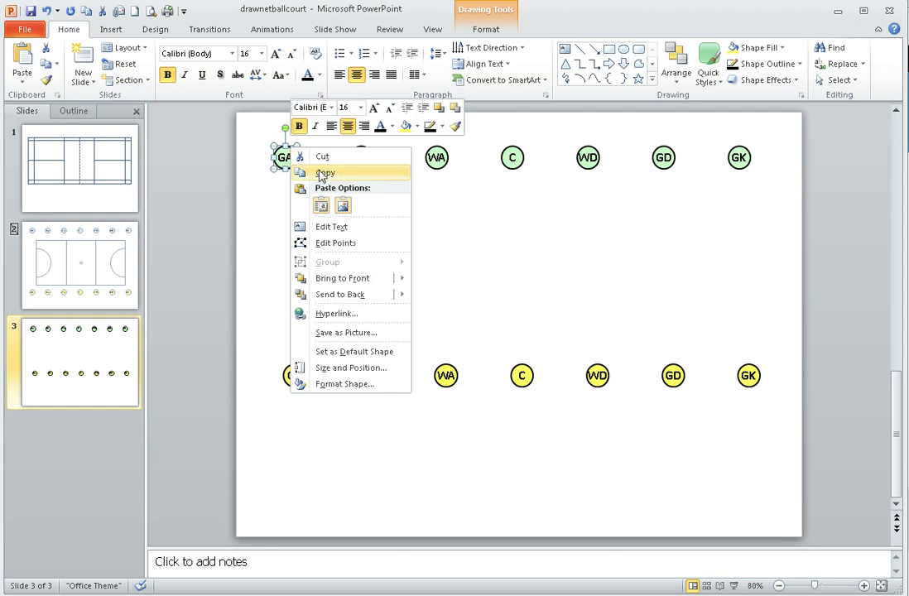
{"action": "left_click", "coordinate": [326, 174]}
{"action": "left_click", "coordinate": [287, 192]}
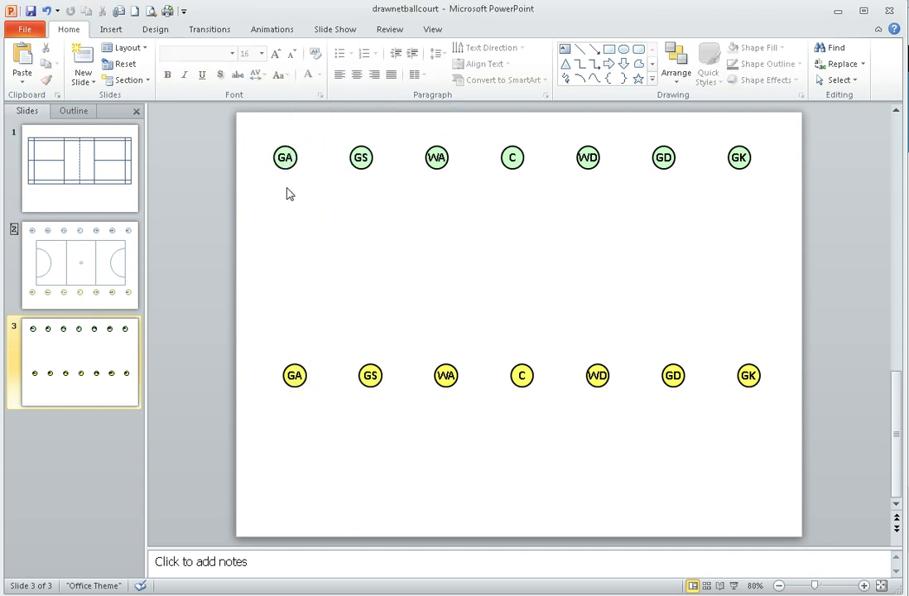
{"action": "right_click", "coordinate": [287, 191]}
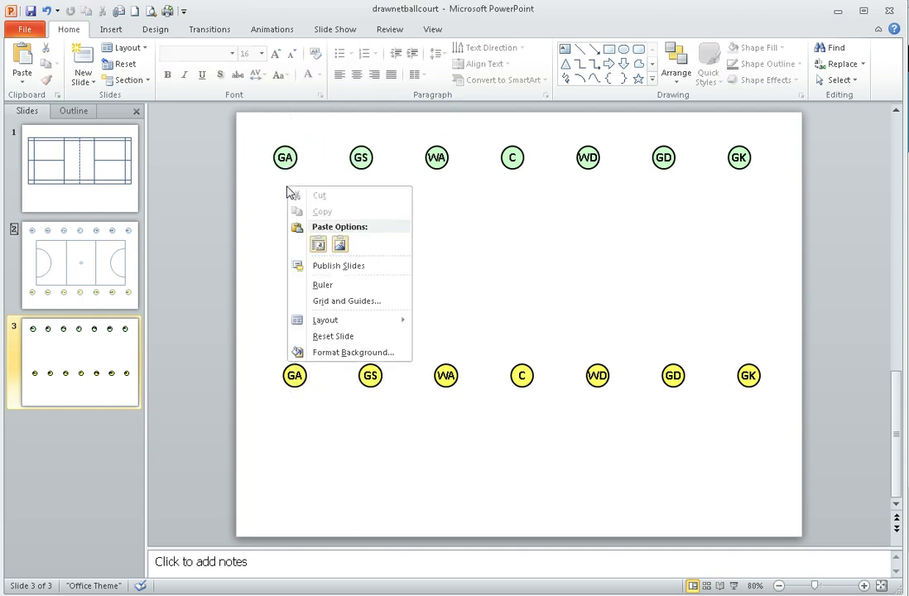
{"action": "left_click", "coordinate": [341, 246]}
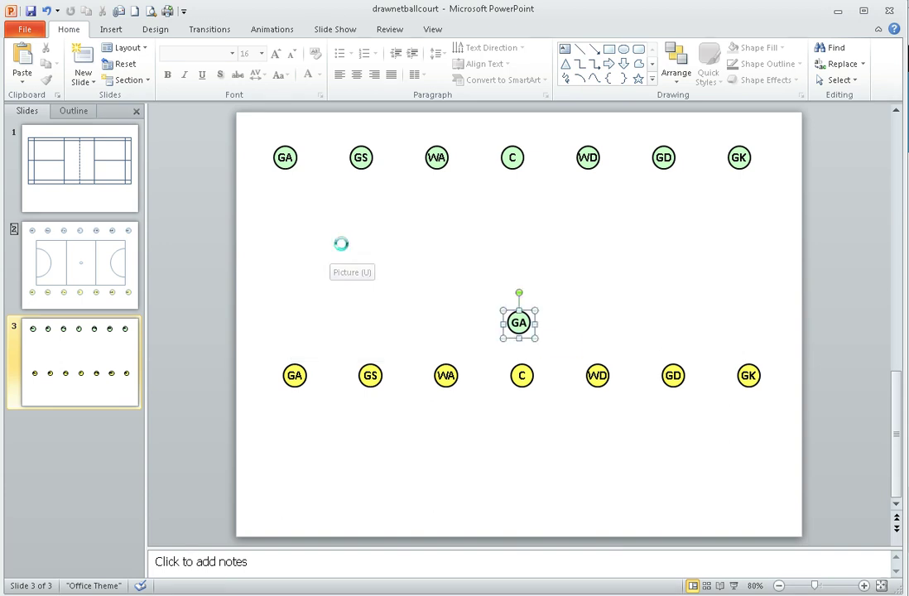
{"action": "left_click", "coordinate": [575, 324]}
{"action": "left_click", "coordinate": [519, 324]}
{"action": "left_click_drag", "start_coordinate": [519, 324], "coordinate": [285, 199]}
- Enlarge the pasted GA picture and the top-row GA circle shape to compare how their labels scale
{"action": "left_click", "coordinate": [324, 217]}
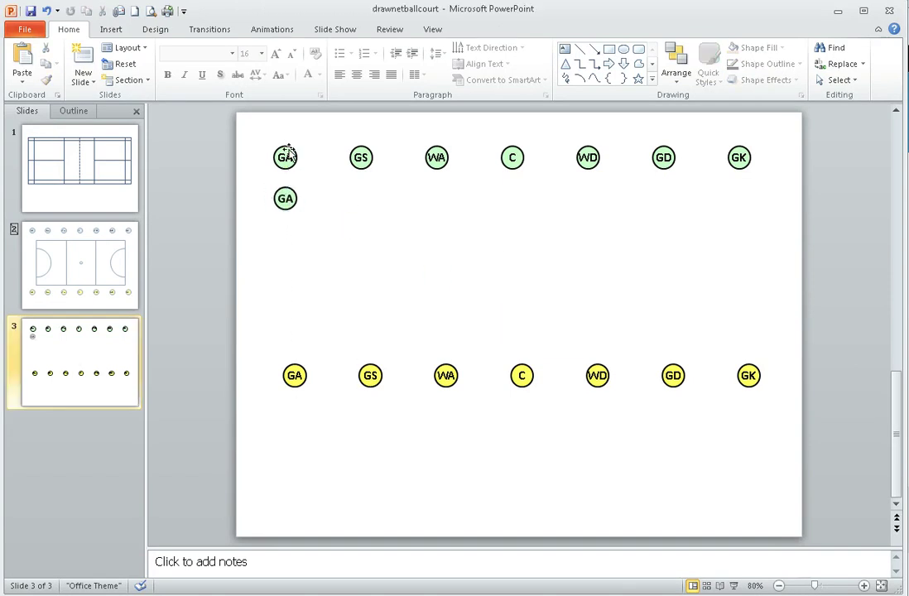
{"action": "left_click", "coordinate": [285, 197]}
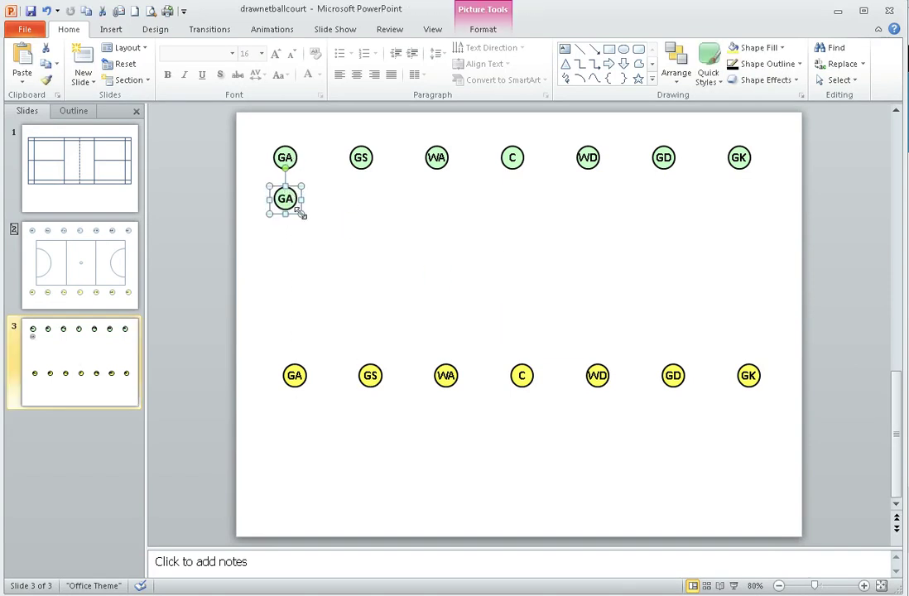
{"action": "left_click_drag", "start_coordinate": [303, 214], "coordinate": [355, 269]}
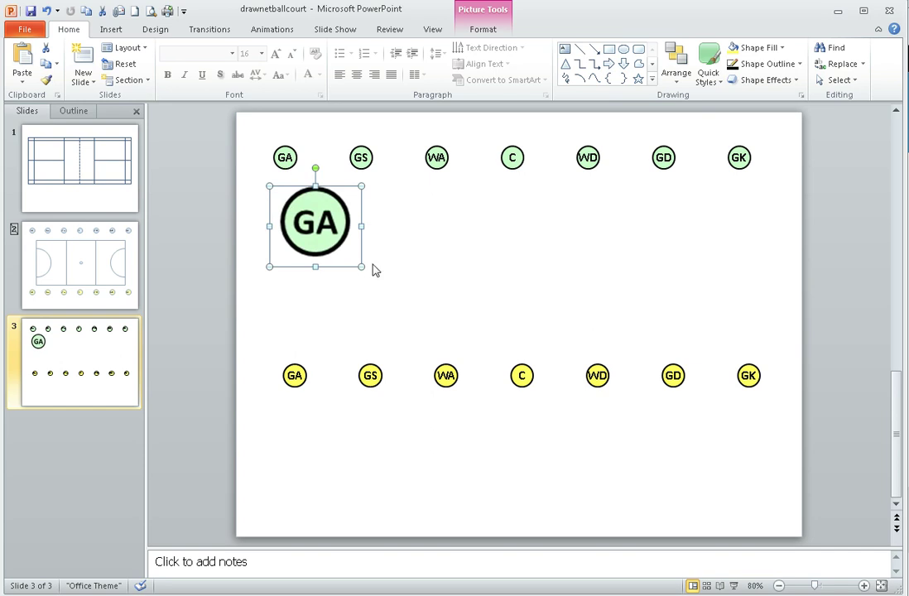
{"action": "left_click", "coordinate": [372, 264]}
{"action": "left_click", "coordinate": [285, 156]}
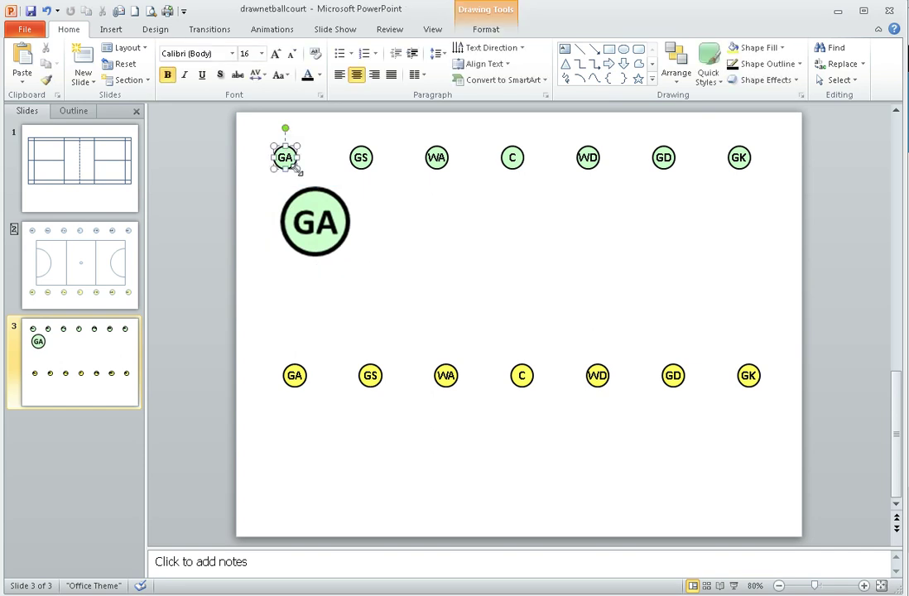
{"action": "left_click_drag", "start_coordinate": [297, 170], "coordinate": [336, 208]}
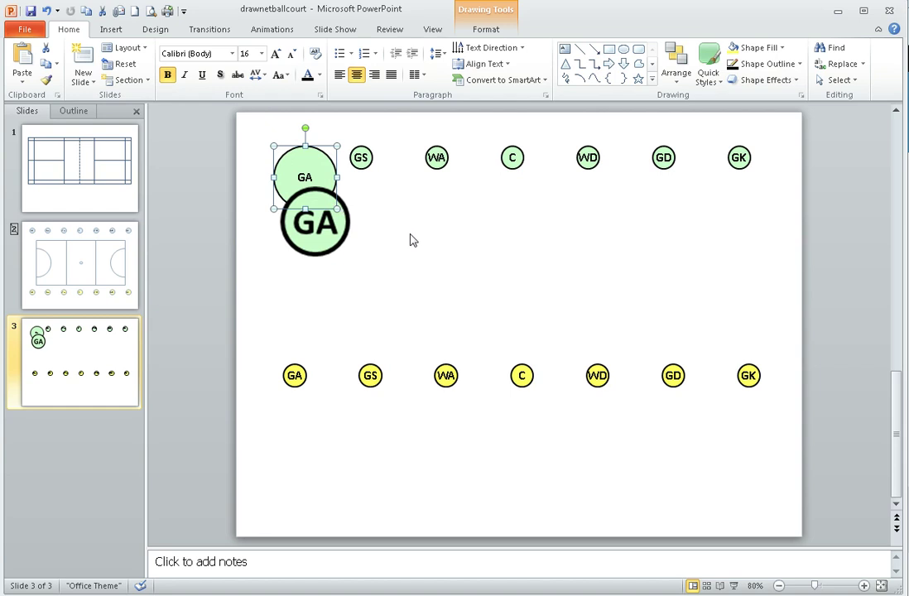
- Undo the resizing to restore the GA circles, then bring up the Paste options list
{"action": "key", "text": "ctrl+z"}
{"action": "key", "text": "ctrl+z"}
{"action": "left_click", "coordinate": [368, 243]}
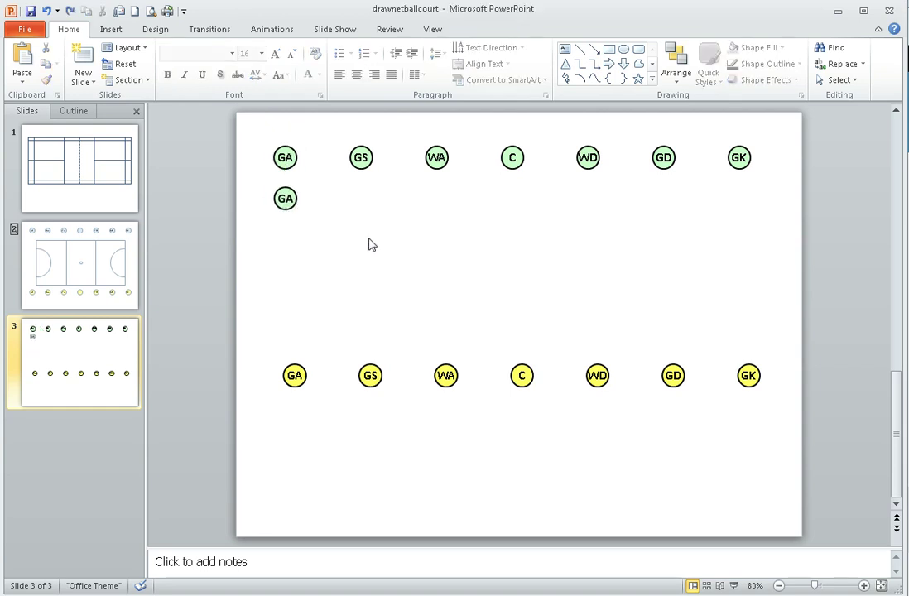
{"action": "left_click", "coordinate": [364, 154]}
{"action": "left_click", "coordinate": [390, 204]}
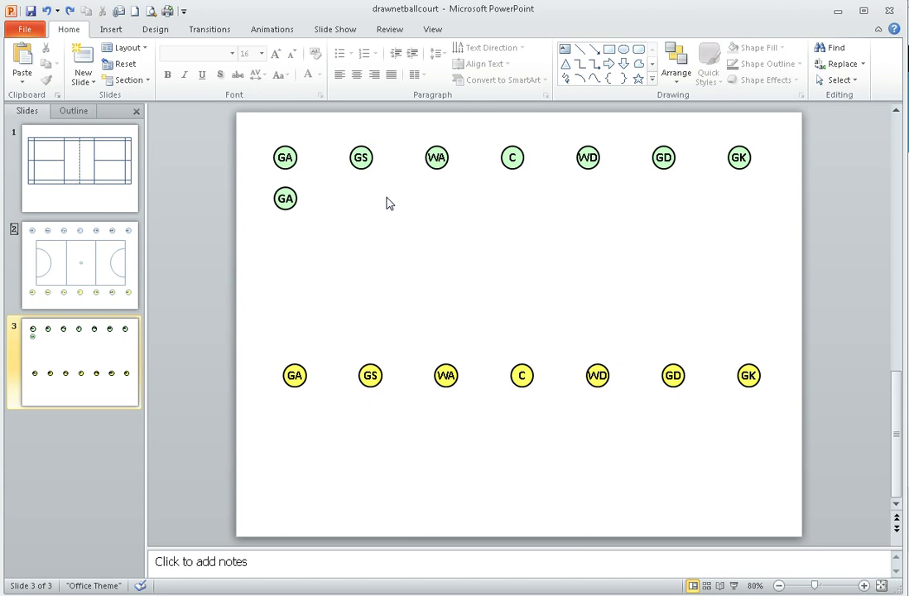
{"action": "left_click", "coordinate": [24, 82]}
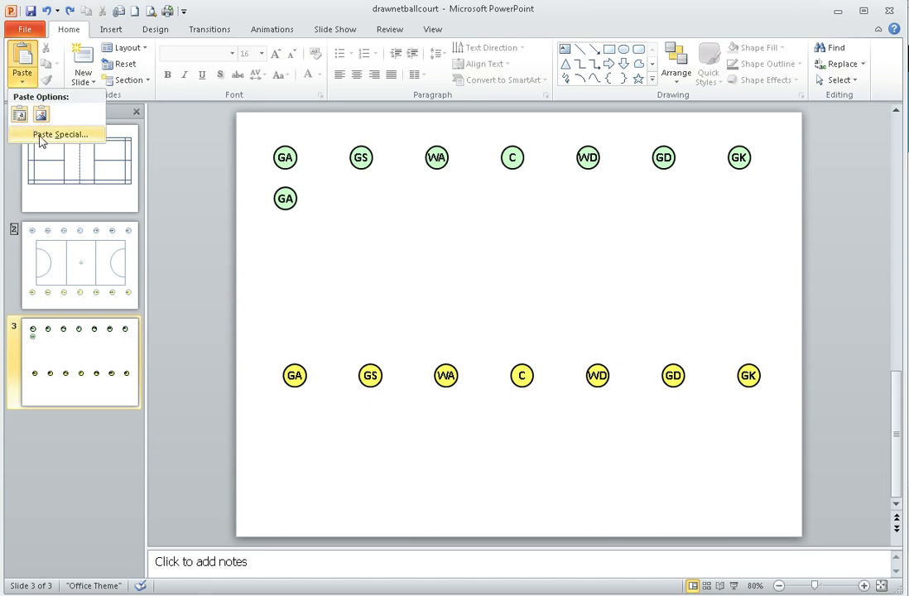